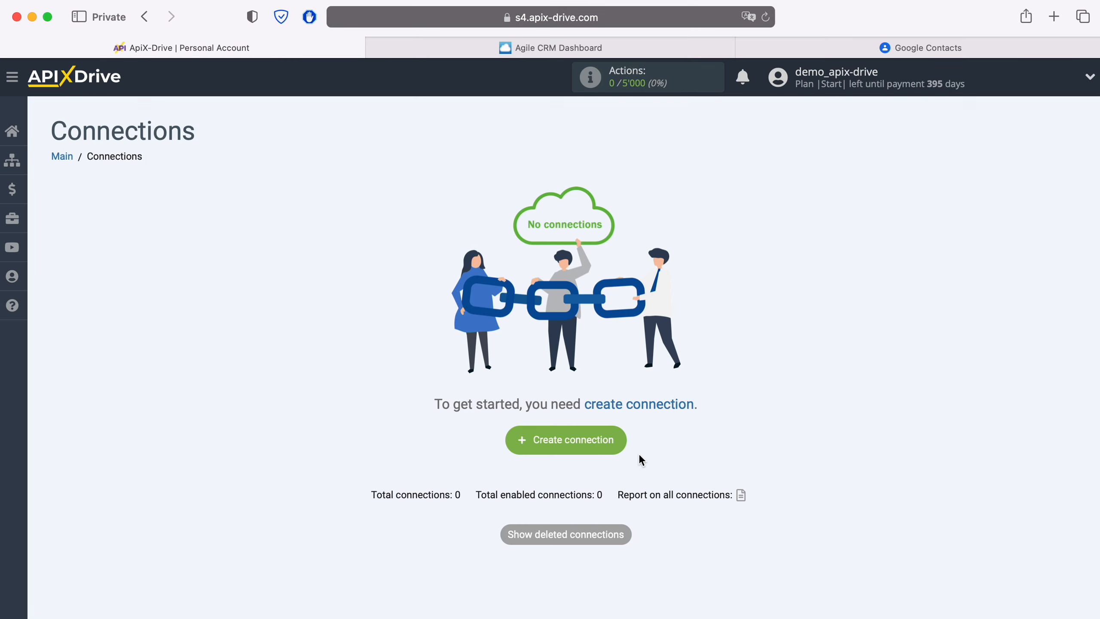
- Create a new connection with Agile CRM as the source and Get CONTACTS (new) as its action
{"action": "left_click", "coordinate": [615, 439]}
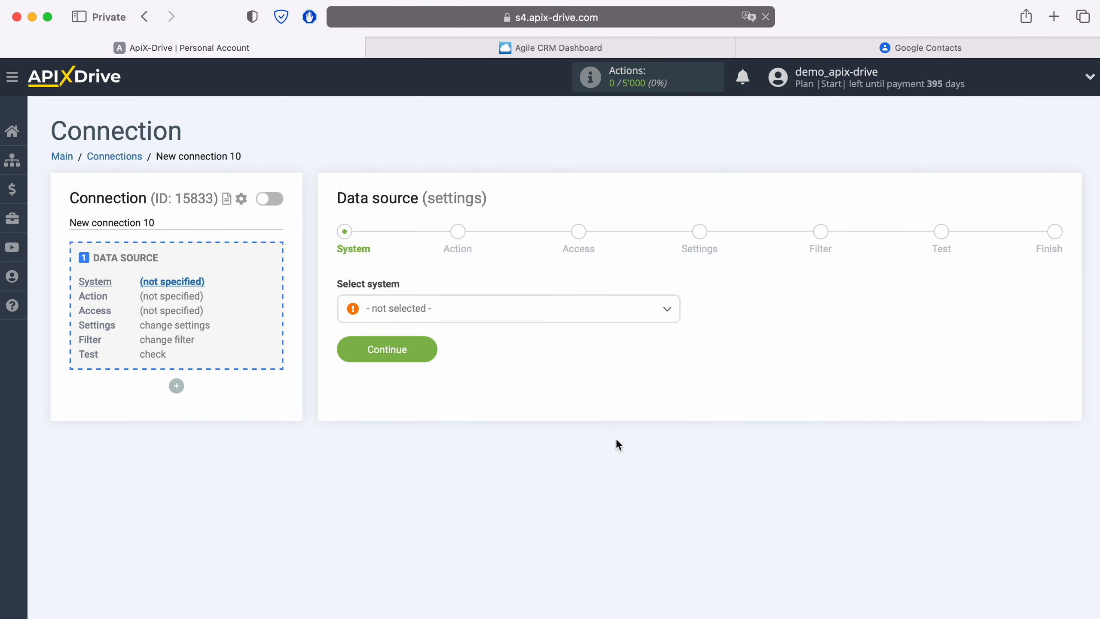
{"action": "left_click", "coordinate": [515, 314]}
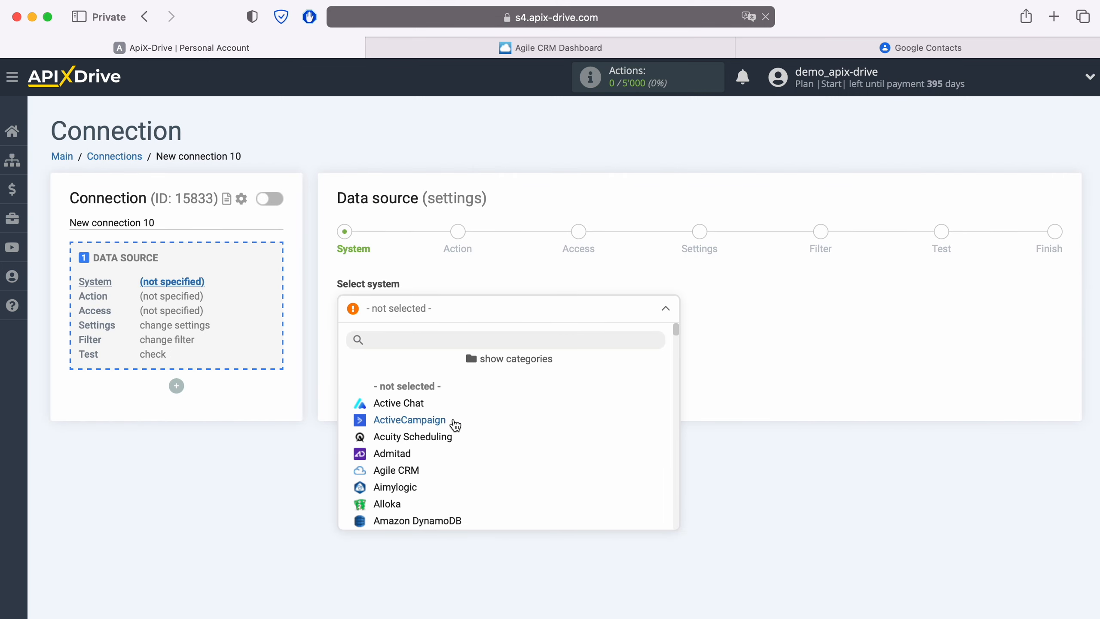
{"action": "left_click", "coordinate": [417, 470]}
{"action": "left_click", "coordinate": [424, 351]}
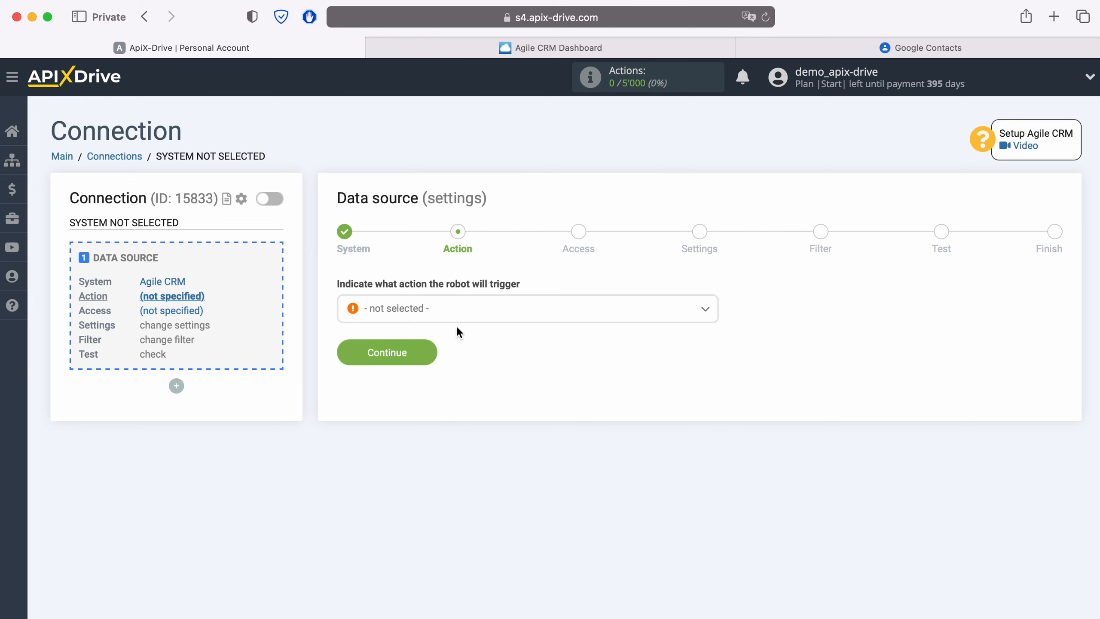
{"action": "left_click", "coordinate": [465, 318]}
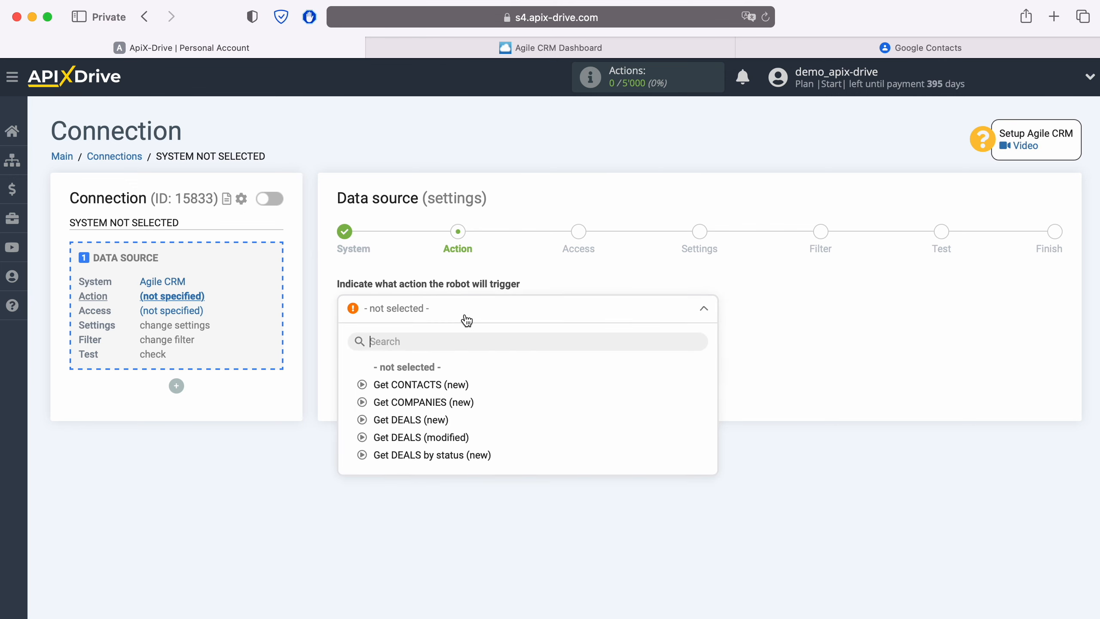
{"action": "left_click", "coordinate": [442, 384]}
{"action": "left_click", "coordinate": [426, 344]}
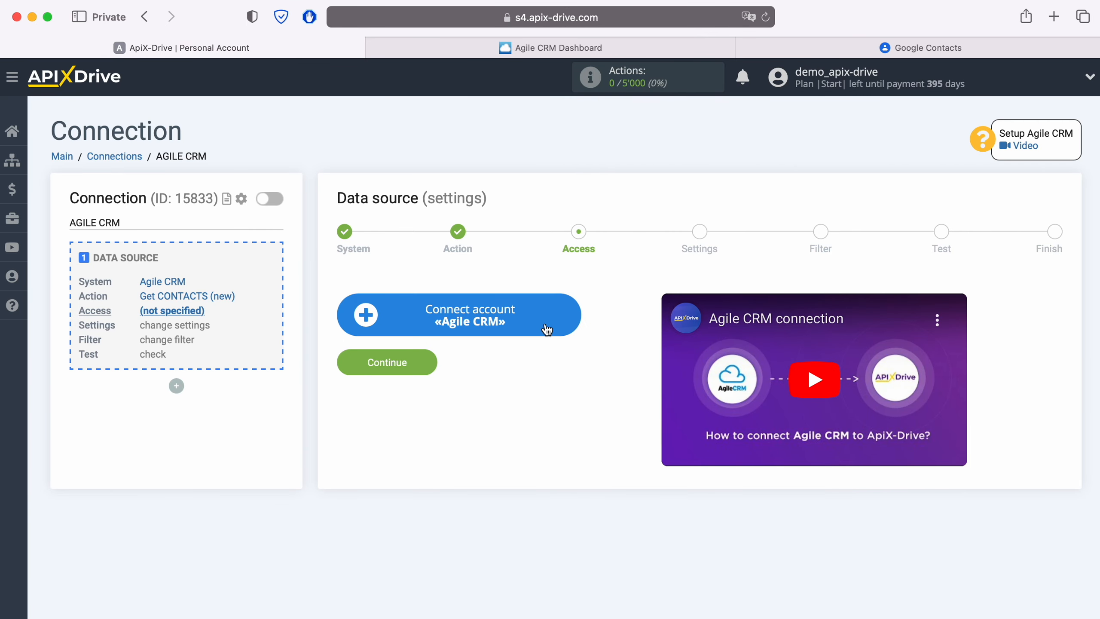
- Start connecting the Agile CRM account and copy the account subdomain from the Agile CRM address bar
{"action": "left_click", "coordinate": [569, 308]}
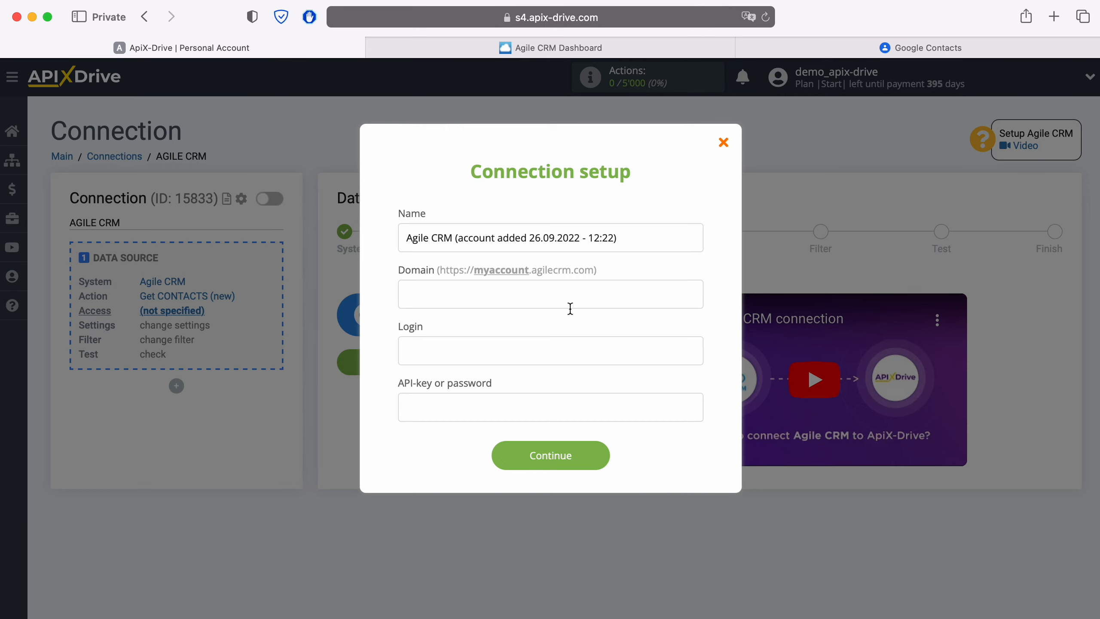
{"action": "left_click", "coordinate": [576, 49]}
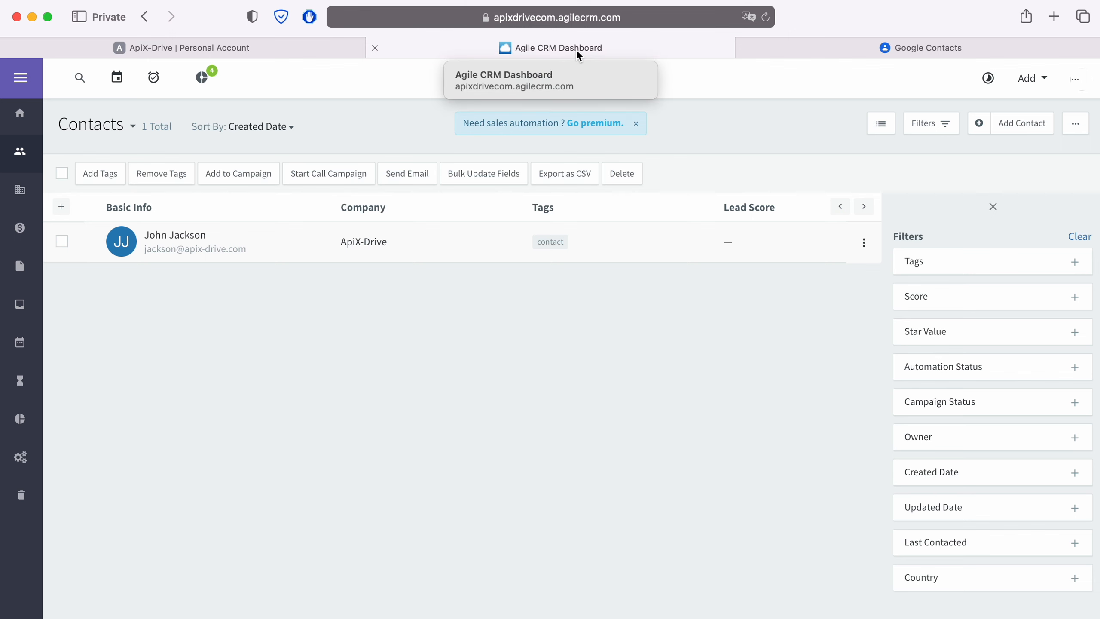
{"action": "left_click", "coordinate": [656, 18]}
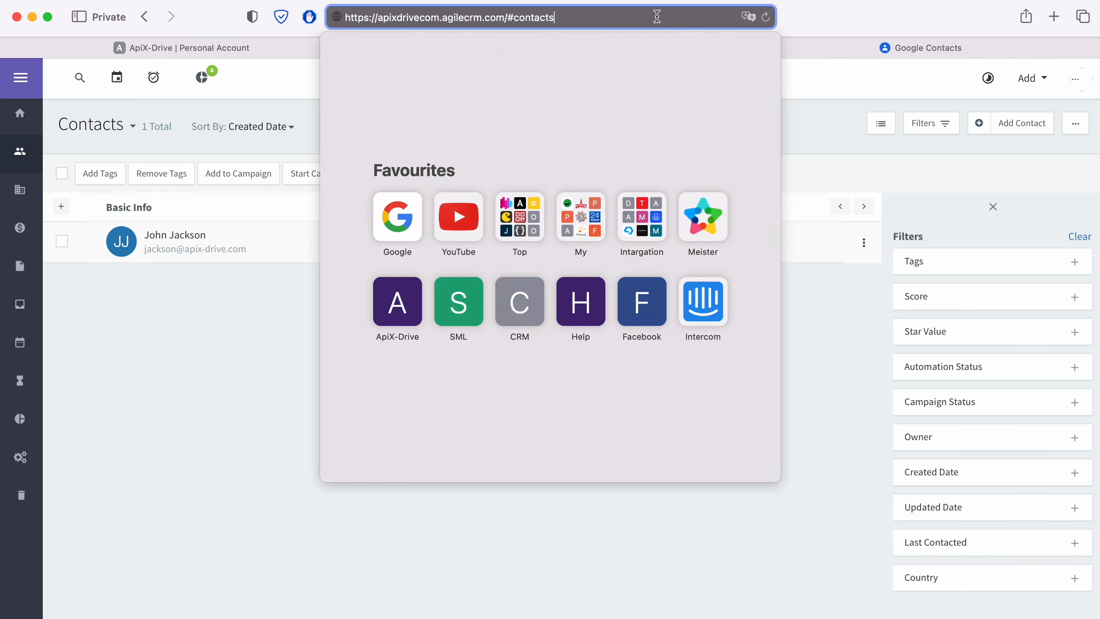
{"action": "left_click_drag", "start_coordinate": [377, 17], "coordinate": [439, 17]}
{"action": "right_click", "coordinate": [416, 19]}
{"action": "left_click", "coordinate": [433, 42]}
- Paste apixdrivecom into the Domain field and enter the account's login e-mail
{"action": "left_click", "coordinate": [251, 49]}
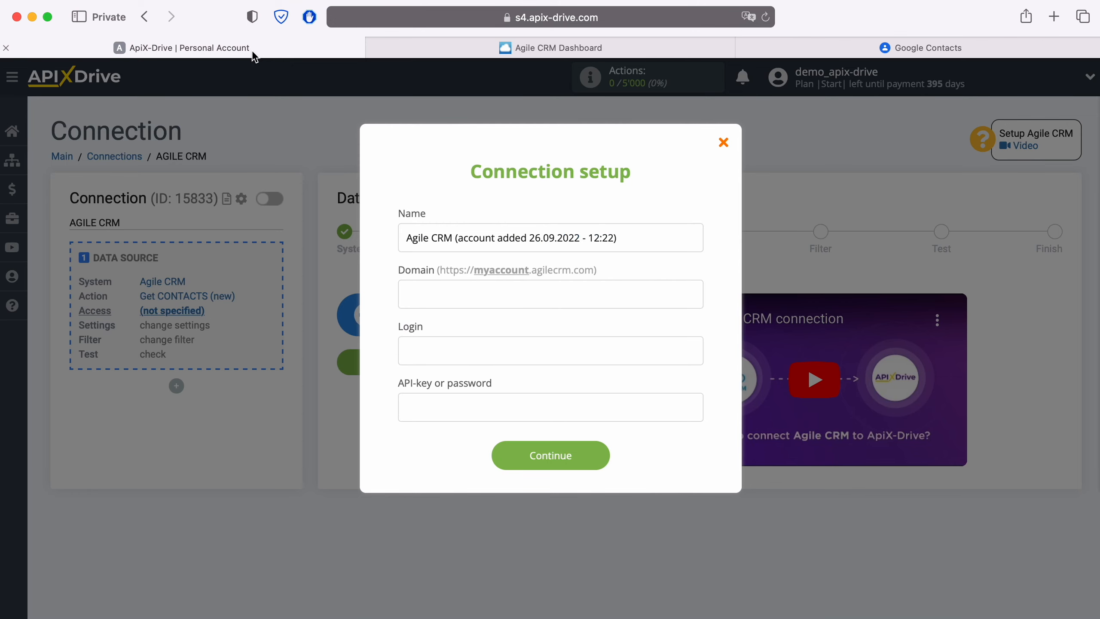
{"action": "right_click", "coordinate": [430, 294]}
{"action": "left_click", "coordinate": [453, 335]}
{"action": "left_click", "coordinate": [457, 352]}
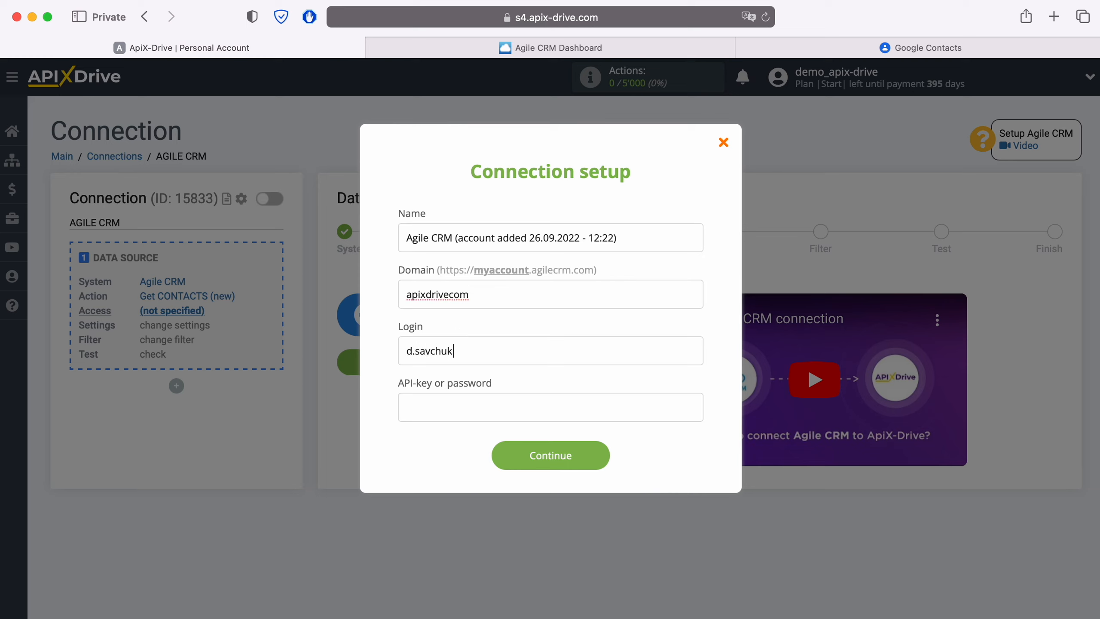
{"action": "left_click", "coordinate": [437, 412]}
- In Agile CRM, go to Admin Settings and open the Developers & API page
{"action": "left_click", "coordinate": [631, 47]}
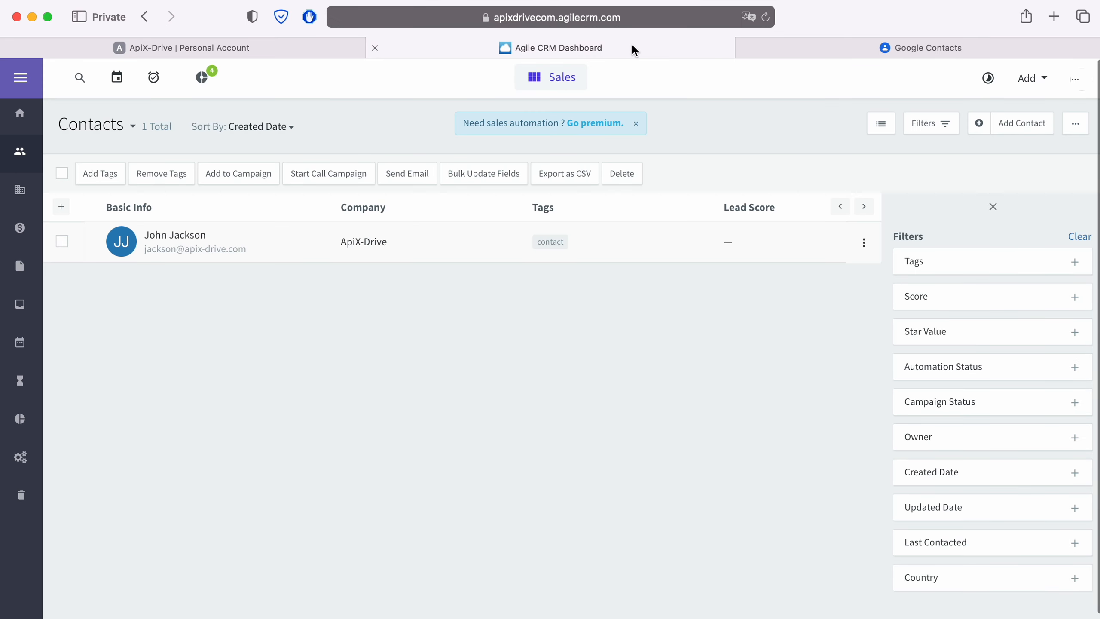
{"action": "left_click", "coordinate": [1083, 80]}
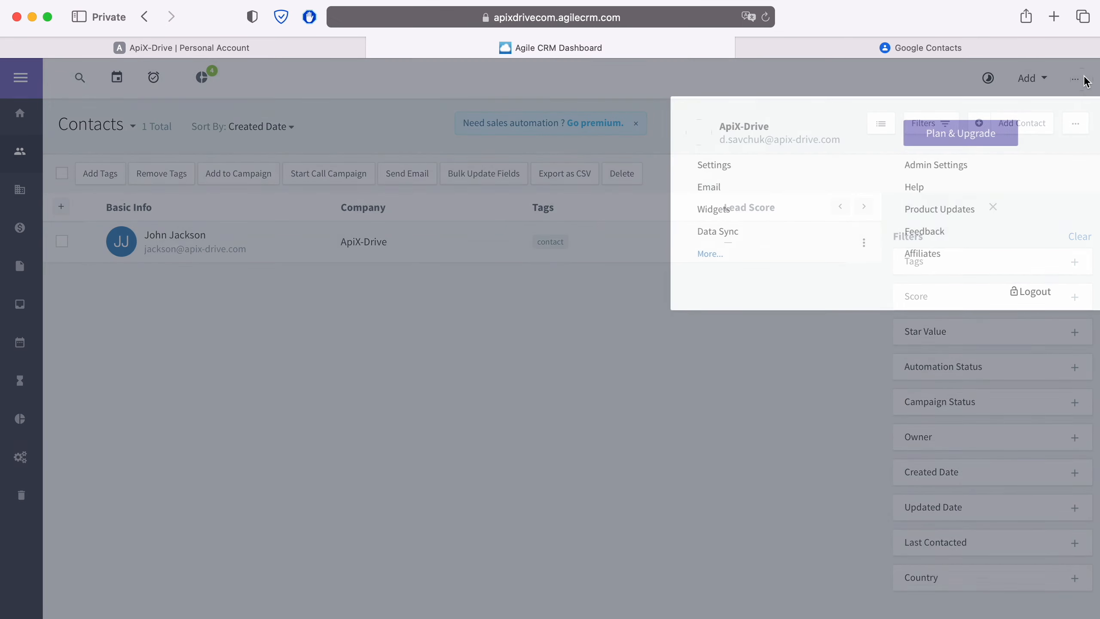
{"action": "left_click", "coordinate": [955, 166]}
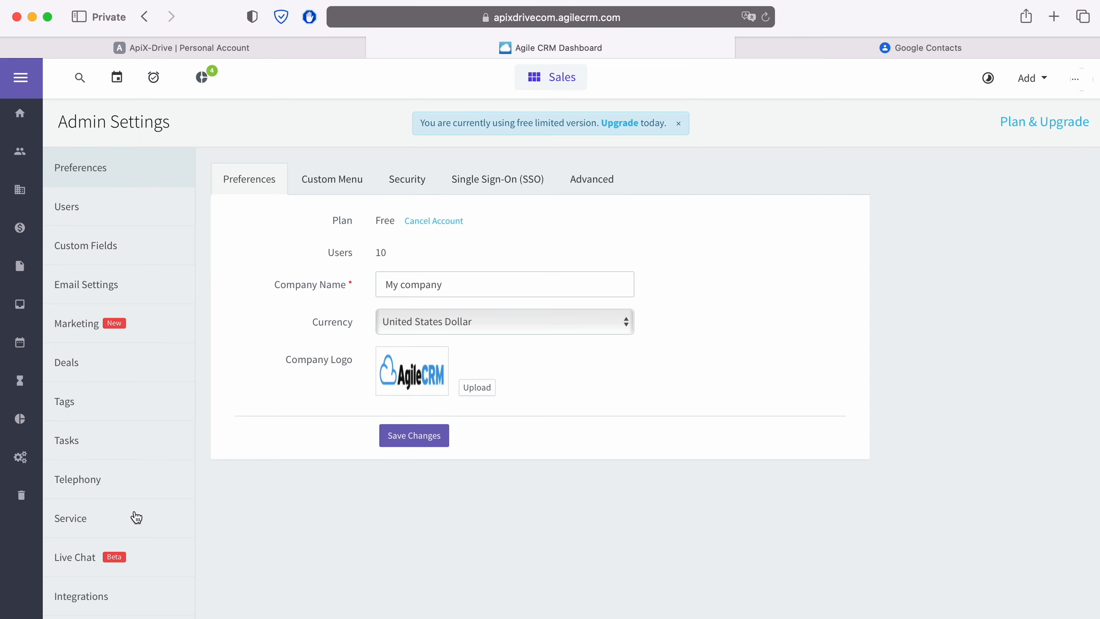
{"action": "scroll", "coordinate": [134, 516], "scroll_direction": "down", "scroll_amount": 3}
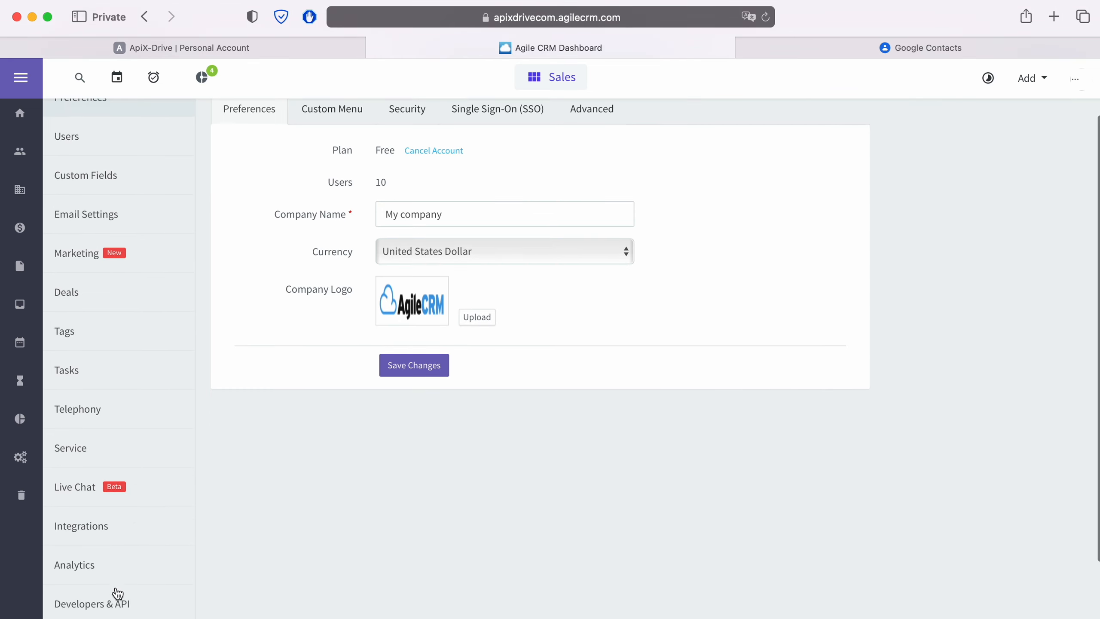
{"action": "left_click", "coordinate": [117, 606]}
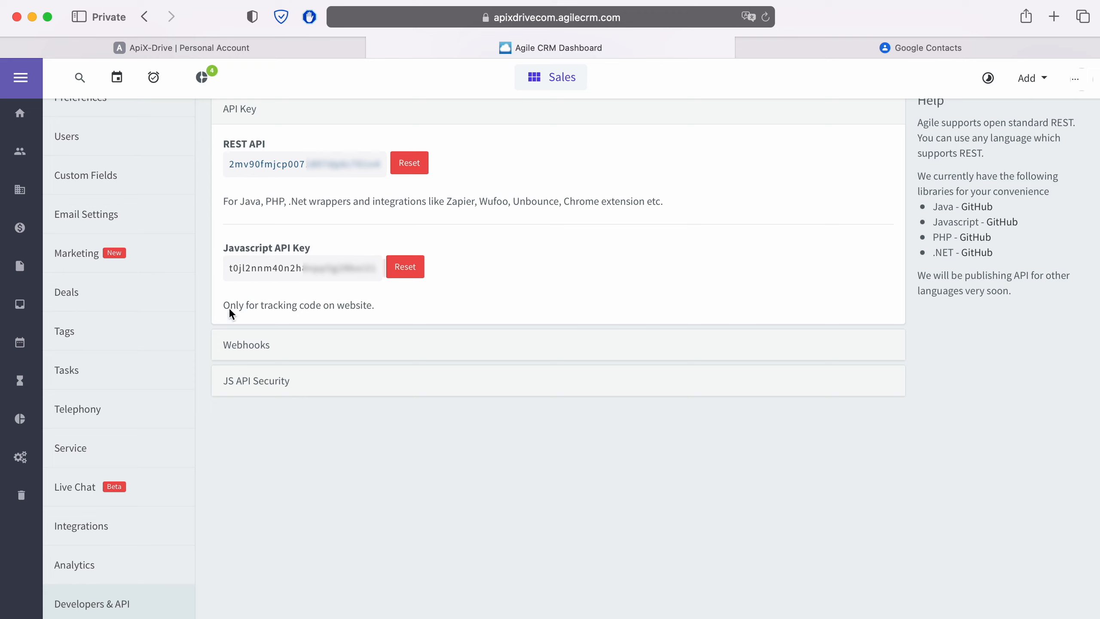
- Copy the REST API key and bring it to ApiX-Drive's API-key field
{"action": "left_click_drag", "start_coordinate": [381, 165], "coordinate": [225, 165]}
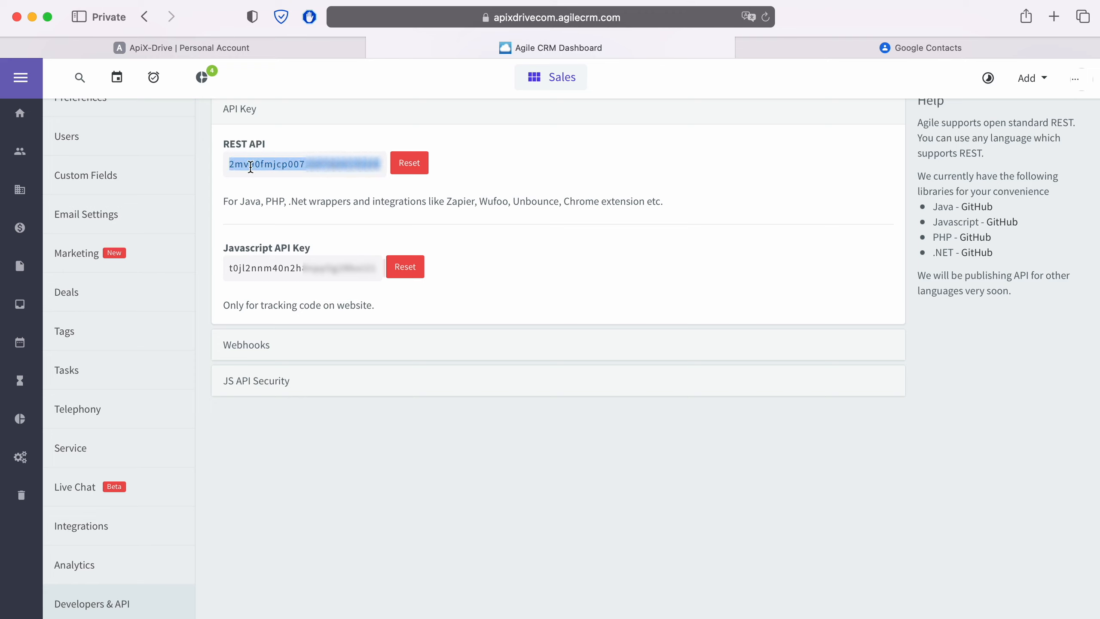
{"action": "right_click", "coordinate": [255, 165]}
{"action": "left_click", "coordinate": [292, 229]}
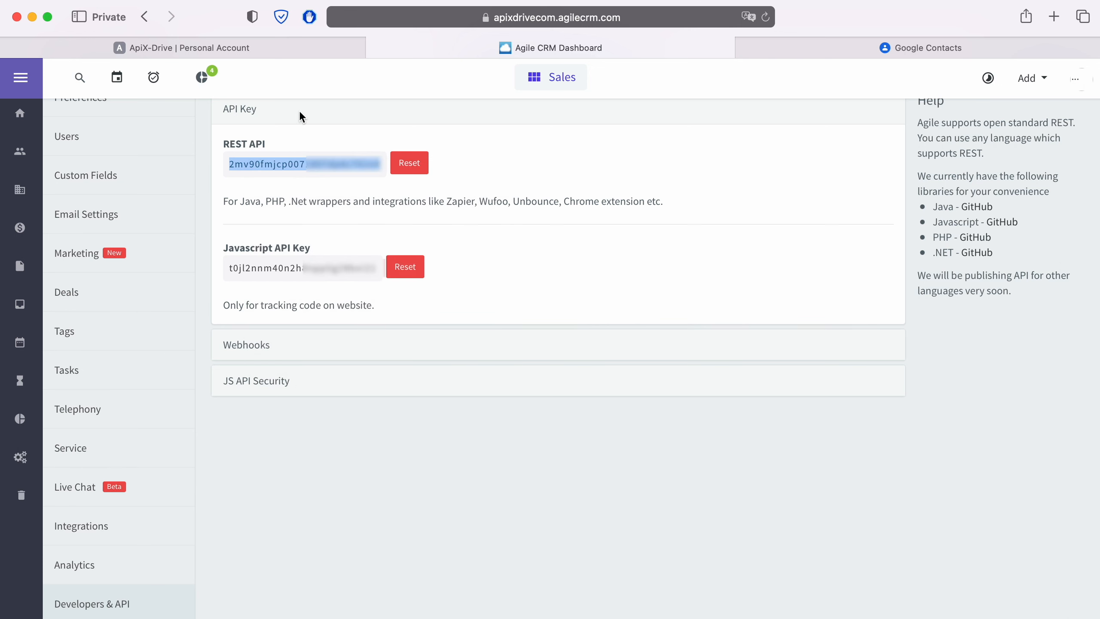
{"action": "left_click", "coordinate": [296, 49]}
{"action": "right_click", "coordinate": [437, 404]}
- Paste the REST API key, save the Agile CRM account, select it as login, and advance to Filter
{"action": "left_click", "coordinate": [465, 450]}
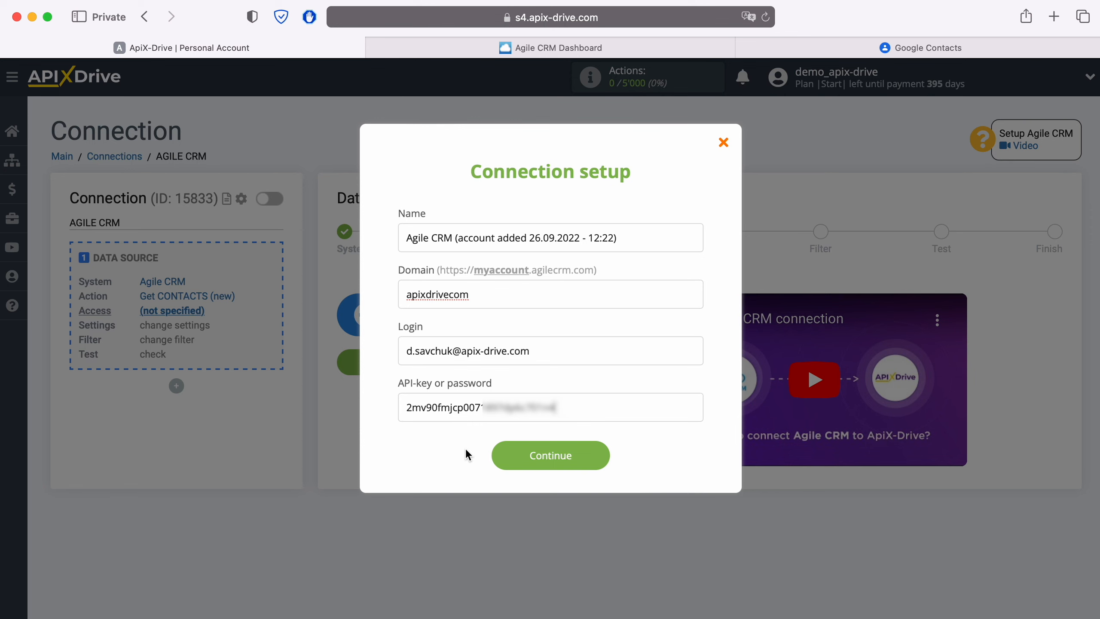
{"action": "left_click", "coordinate": [602, 455]}
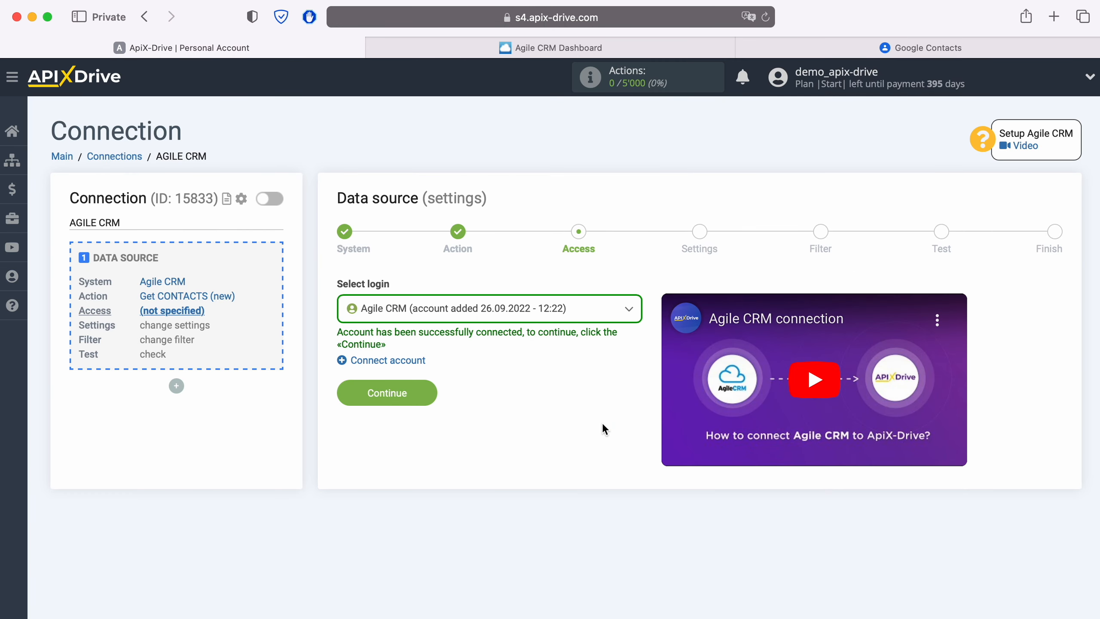
{"action": "left_click", "coordinate": [602, 305]}
{"action": "left_click", "coordinate": [510, 399]}
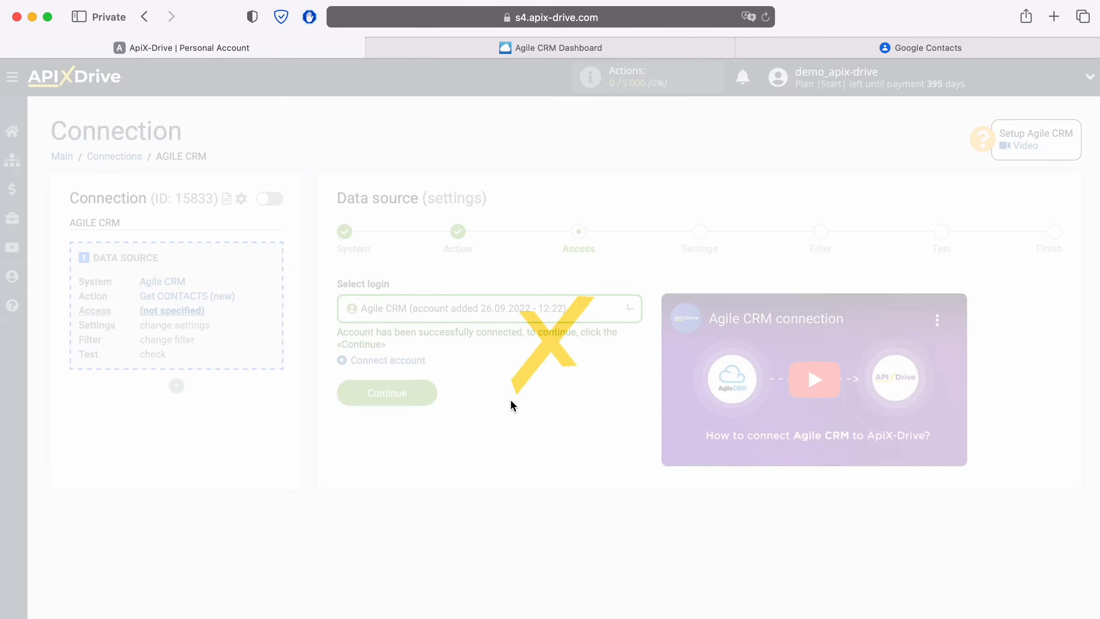
{"action": "left_click", "coordinate": [433, 393]}
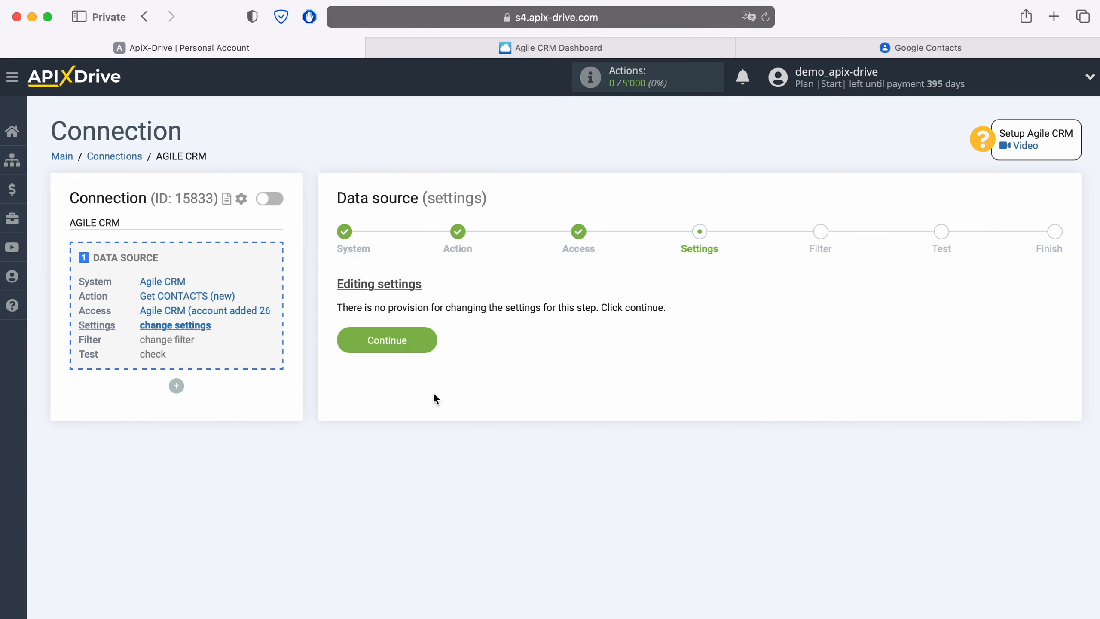
{"action": "left_click", "coordinate": [432, 336]}
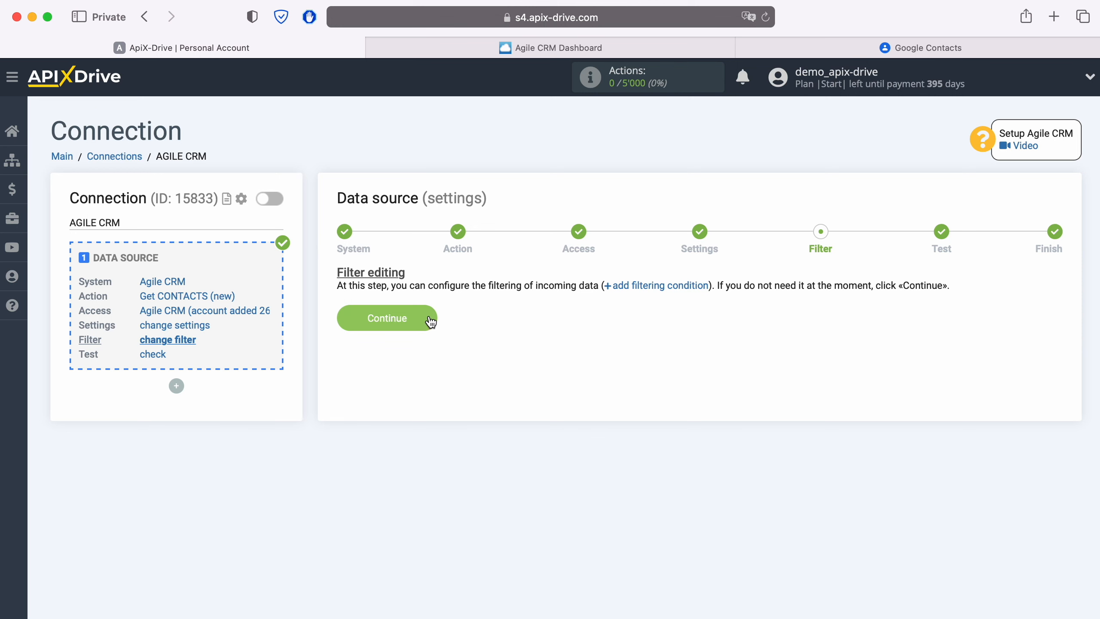
- Skip filtering, review the loaded Agile CRM test contact, and finish the data source setup
{"action": "left_click", "coordinate": [430, 318]}
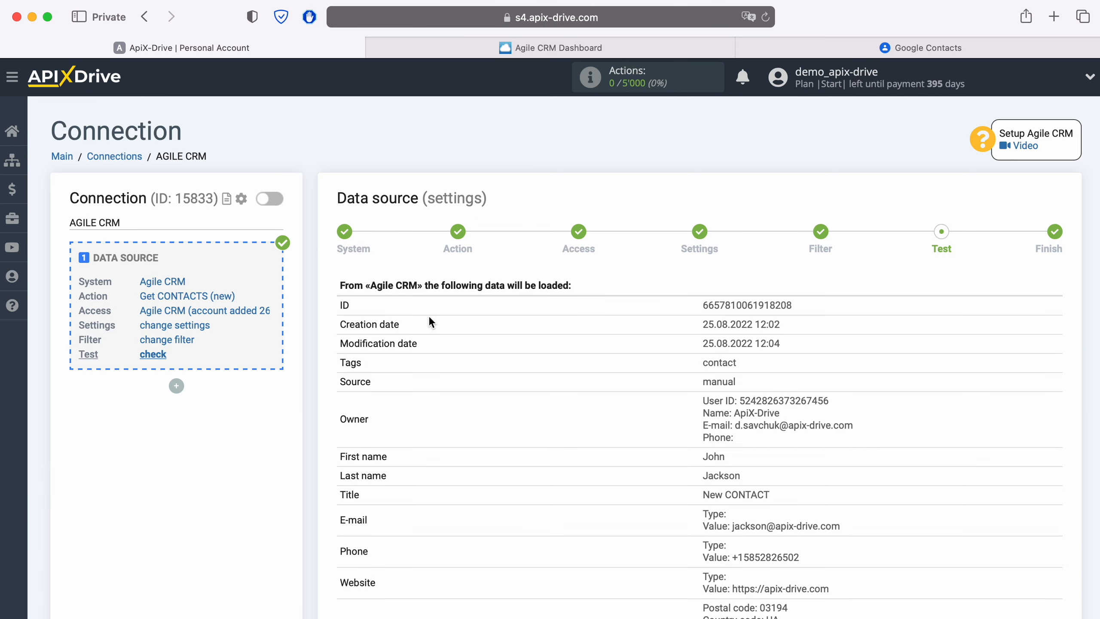
{"action": "scroll", "coordinate": [429, 318], "scroll_direction": "down", "scroll_amount": 5}
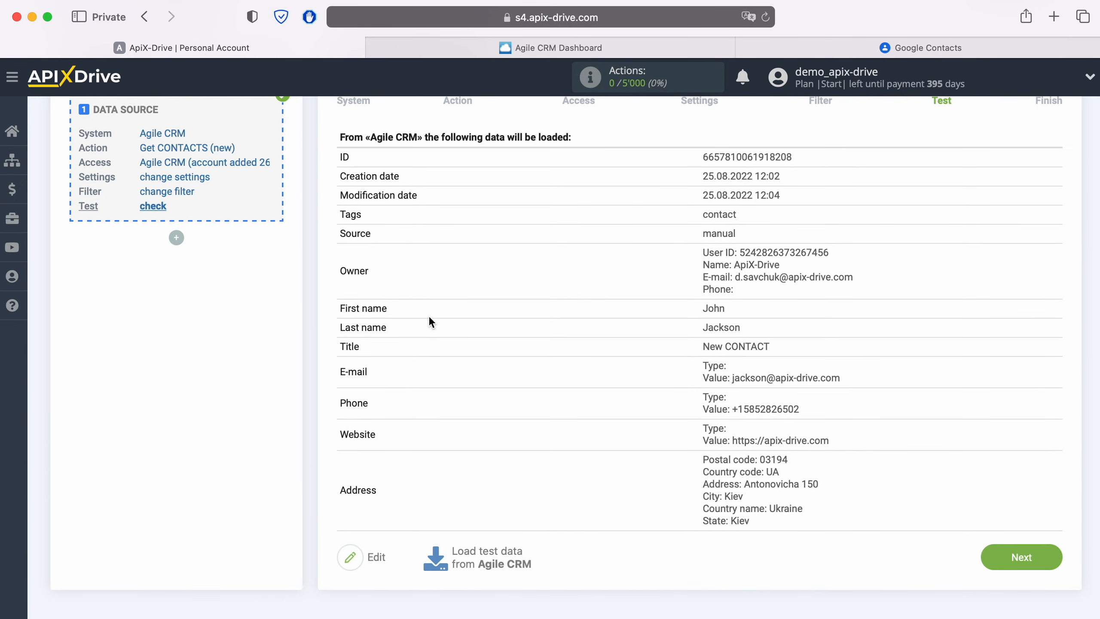
{"action": "left_click", "coordinate": [1048, 557]}
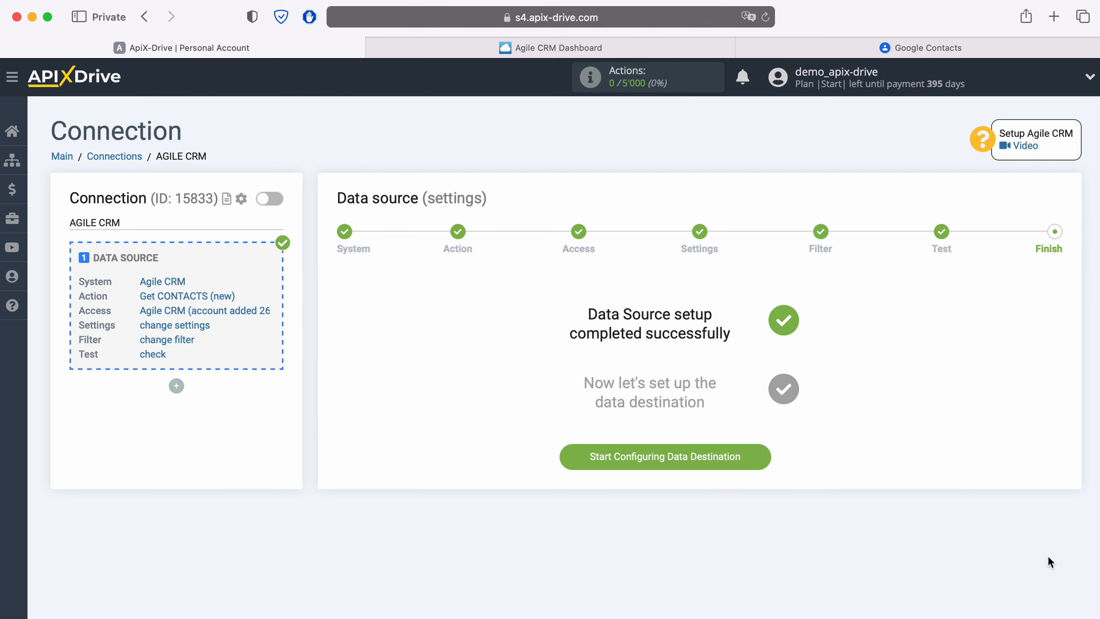
- Choose Google Contacts as the destination system with the Create CONTACT action
{"action": "left_click", "coordinate": [761, 459]}
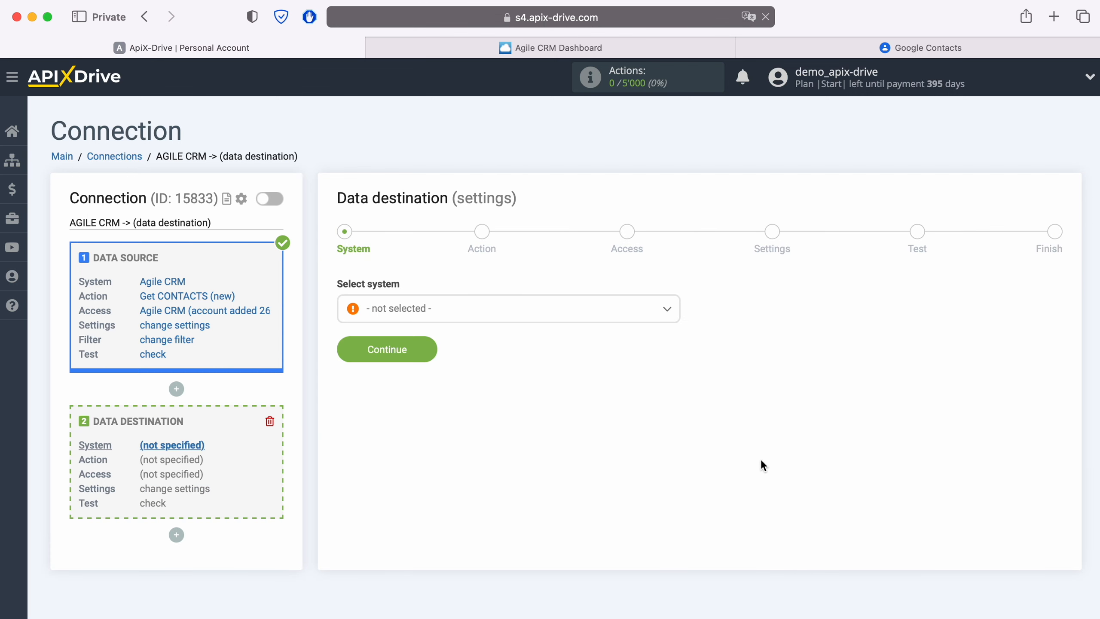
{"action": "left_click", "coordinate": [505, 321]}
{"action": "scroll", "coordinate": [547, 425], "scroll_direction": "down", "scroll_amount": 5}
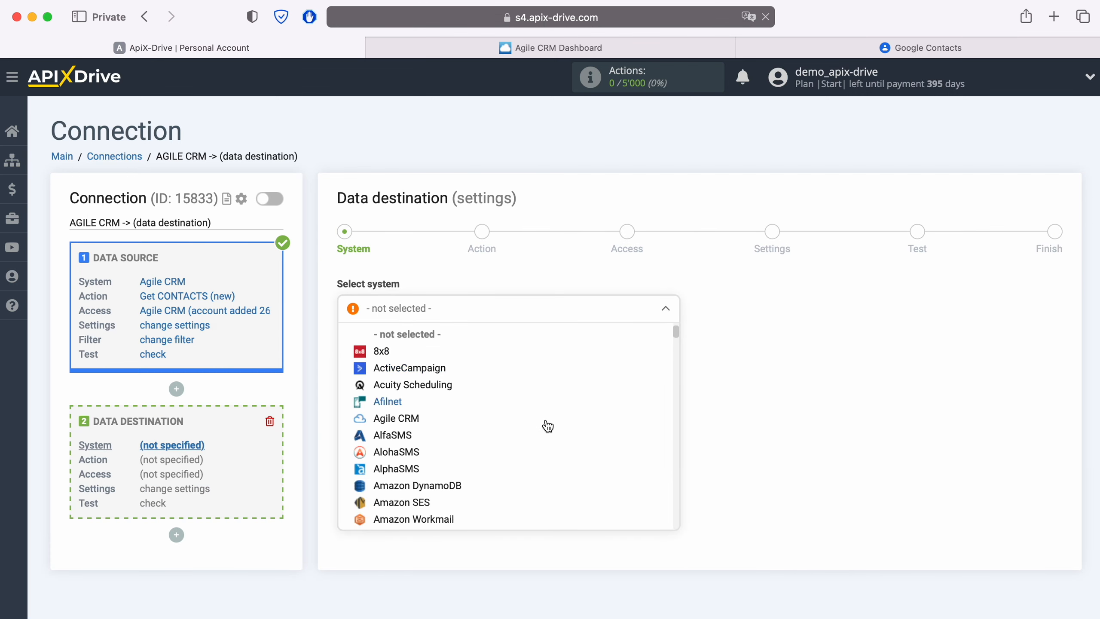
{"action": "scroll", "coordinate": [548, 426], "scroll_direction": "down", "scroll_amount": 15}
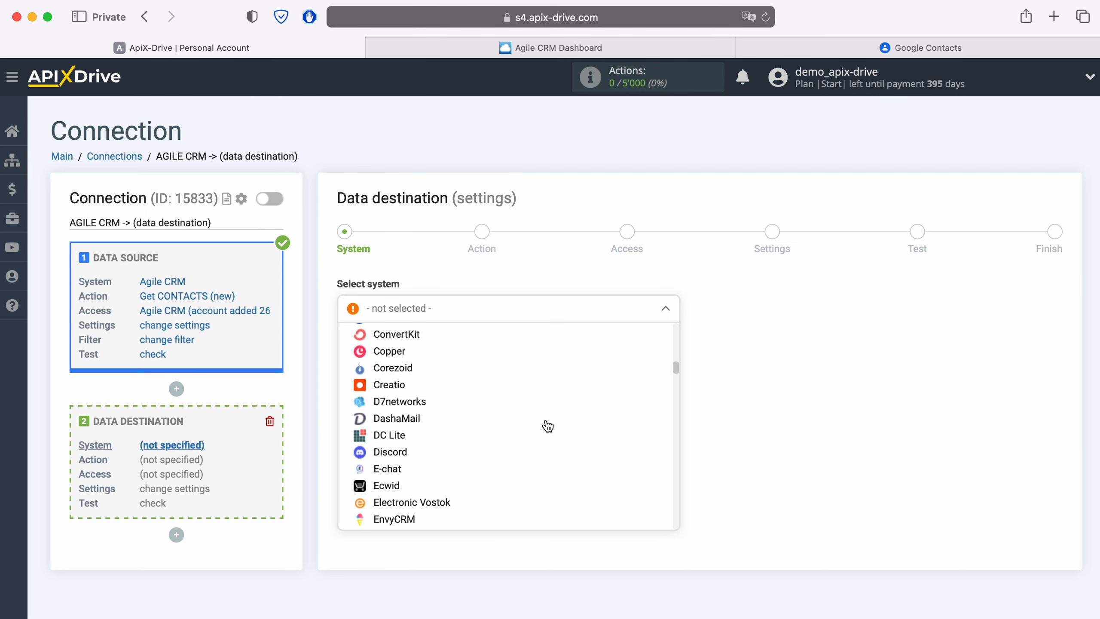
{"action": "scroll", "coordinate": [546, 426], "scroll_direction": "down", "scroll_amount": 10}
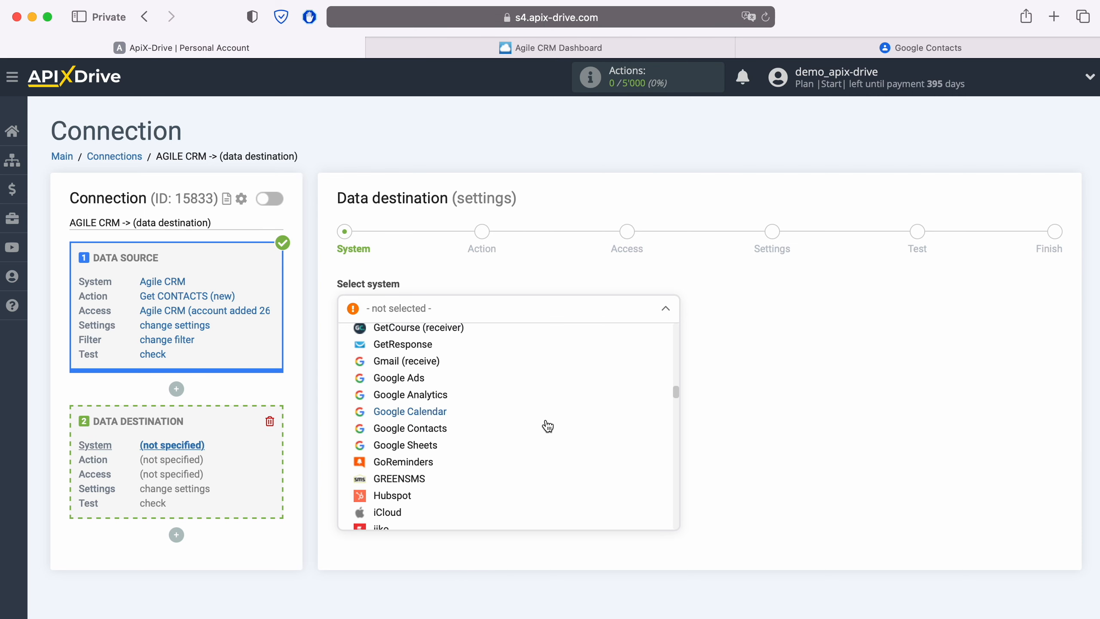
{"action": "left_click", "coordinate": [441, 432]}
{"action": "left_click", "coordinate": [432, 346]}
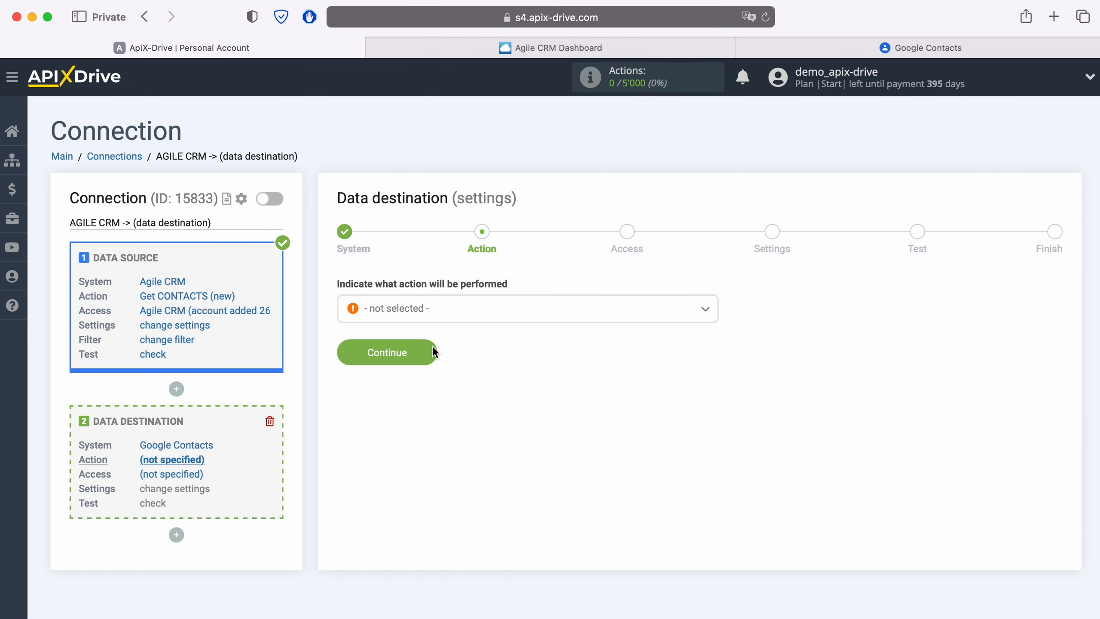
{"action": "left_click", "coordinate": [447, 313]}
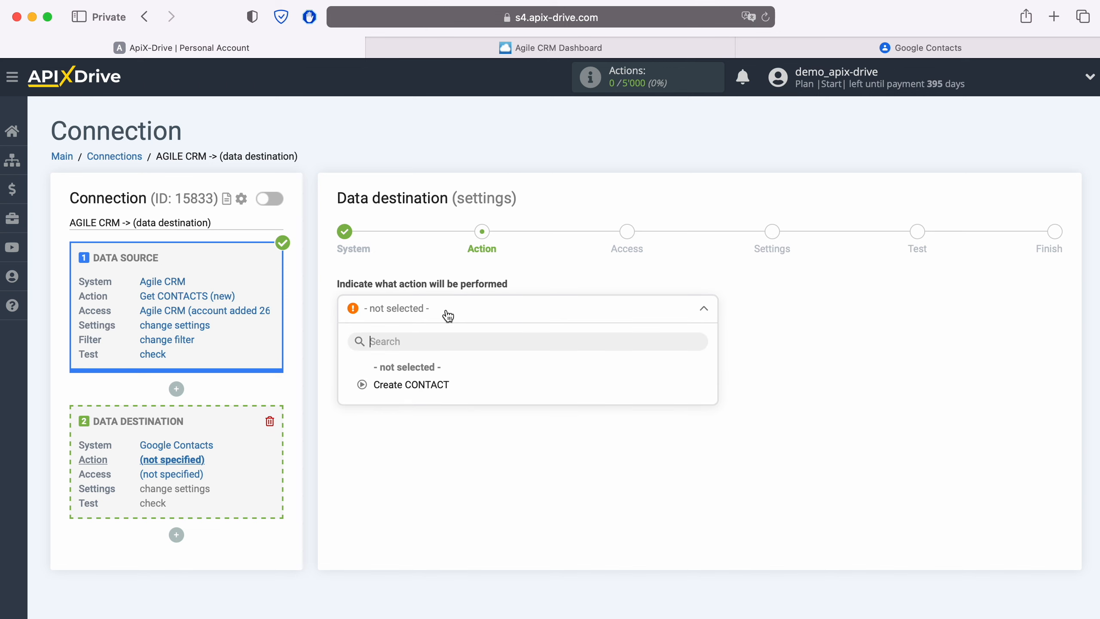
{"action": "left_click", "coordinate": [440, 385]}
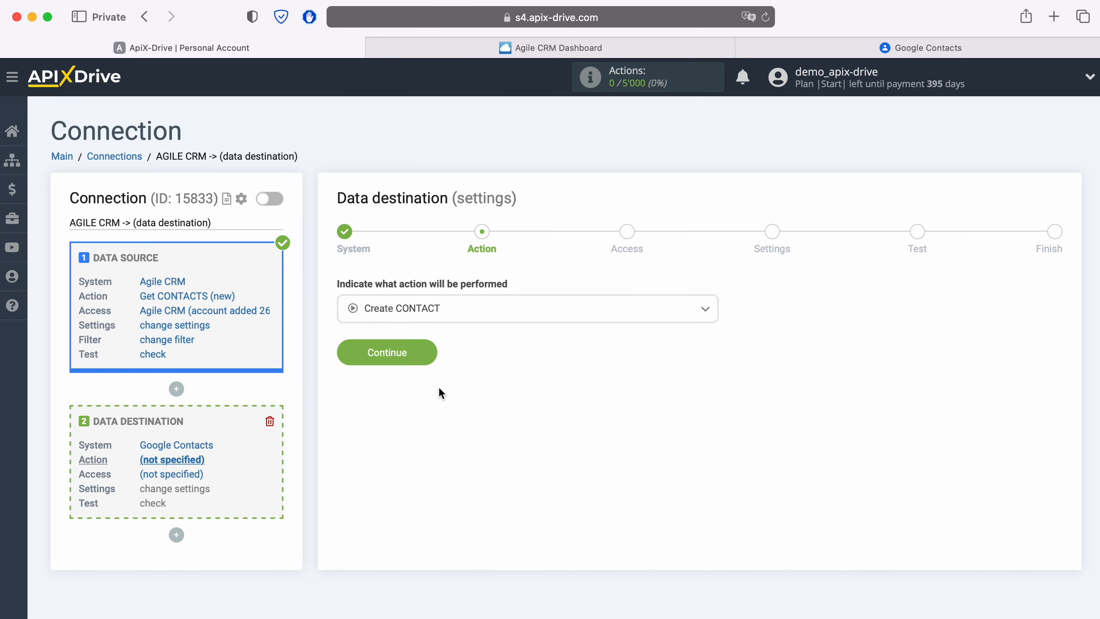
{"action": "left_click", "coordinate": [433, 358]}
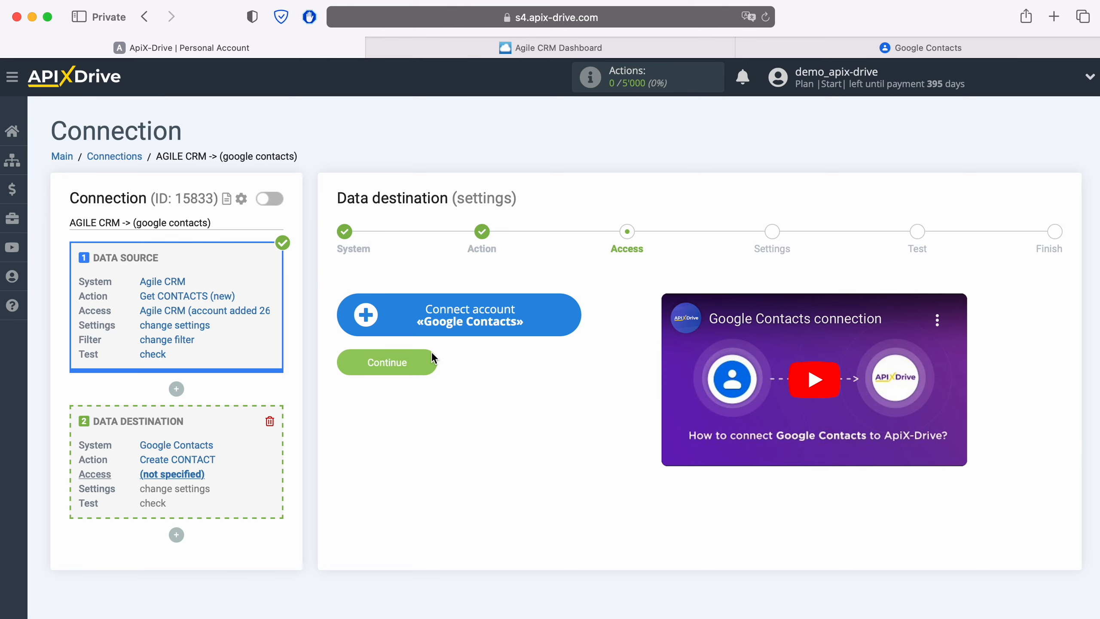
- Sign in with the saved Google account and allow ApiX-Drive to manage your contacts
{"action": "left_click", "coordinate": [574, 317]}
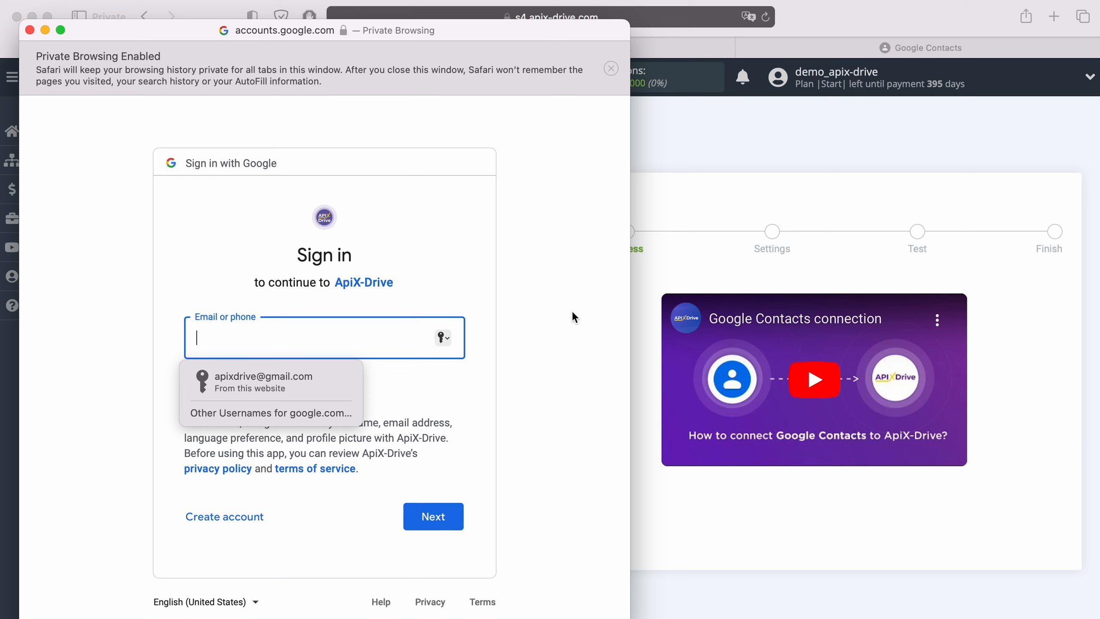
{"action": "left_click", "coordinate": [333, 381]}
{"action": "left_click", "coordinate": [450, 517]}
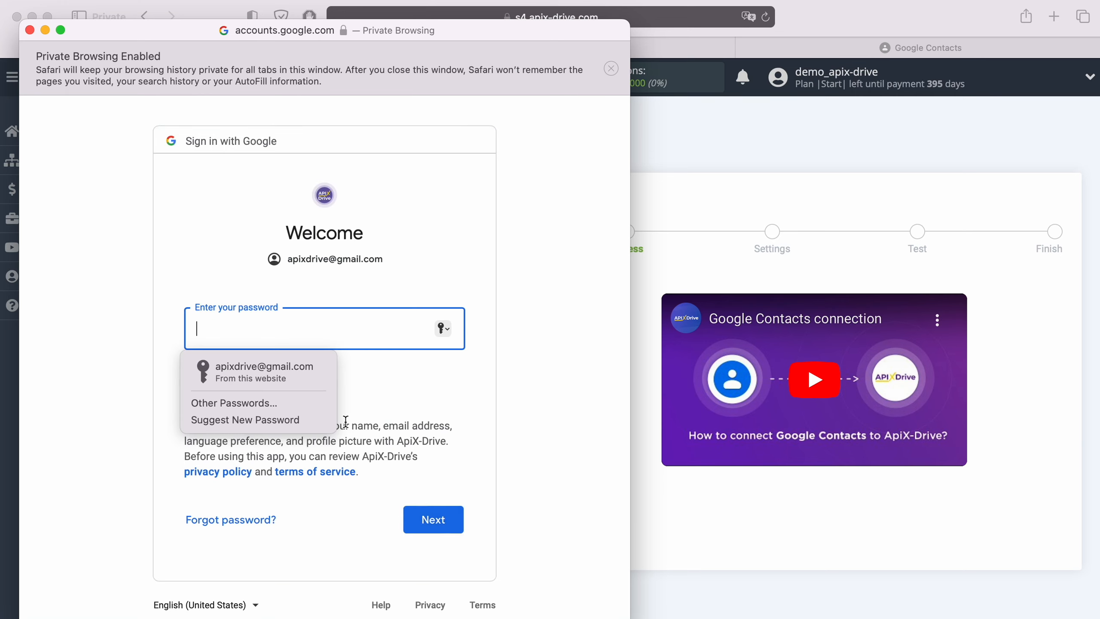
{"action": "left_click", "coordinate": [256, 368]}
{"action": "left_click", "coordinate": [457, 523]}
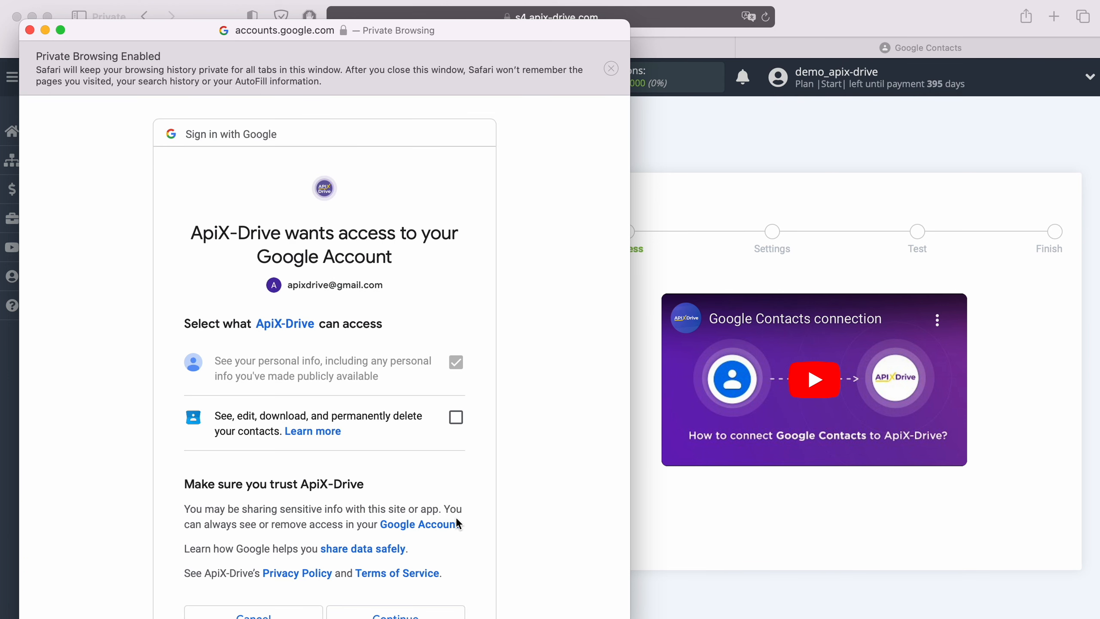
{"action": "left_click", "coordinate": [456, 417]}
{"action": "scroll", "coordinate": [517, 431], "scroll_direction": "down", "scroll_amount": 3}
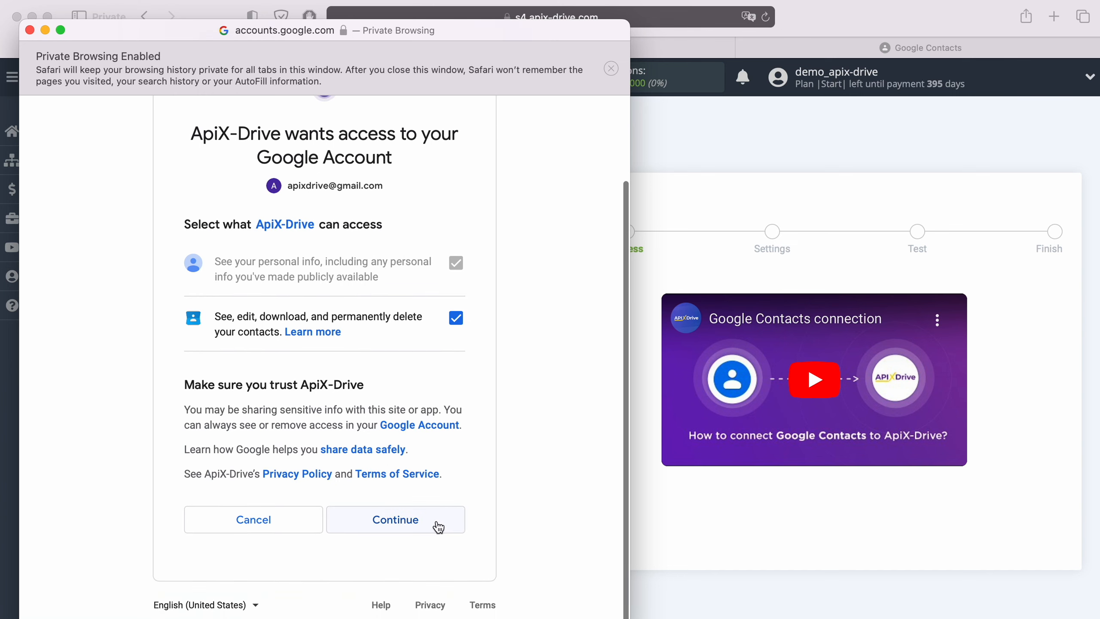
{"action": "left_click", "coordinate": [437, 523]}
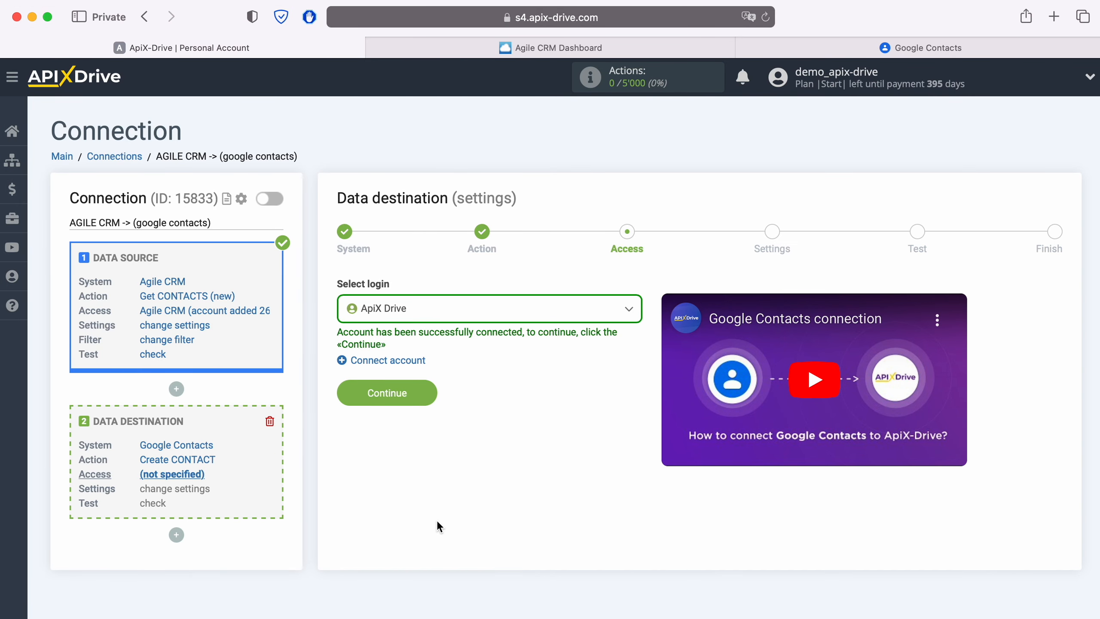
- Select the ApiX Drive Google login as destination access and continue to Settings
{"action": "left_click", "coordinate": [455, 313]}
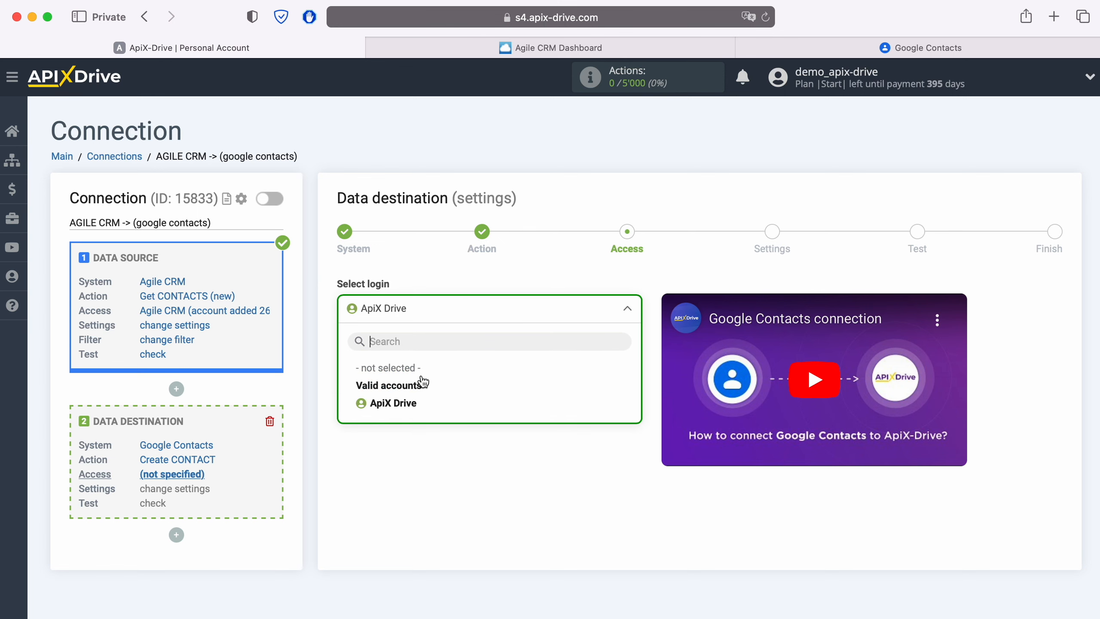
{"action": "left_click", "coordinate": [409, 403]}
{"action": "left_click", "coordinate": [425, 393]}
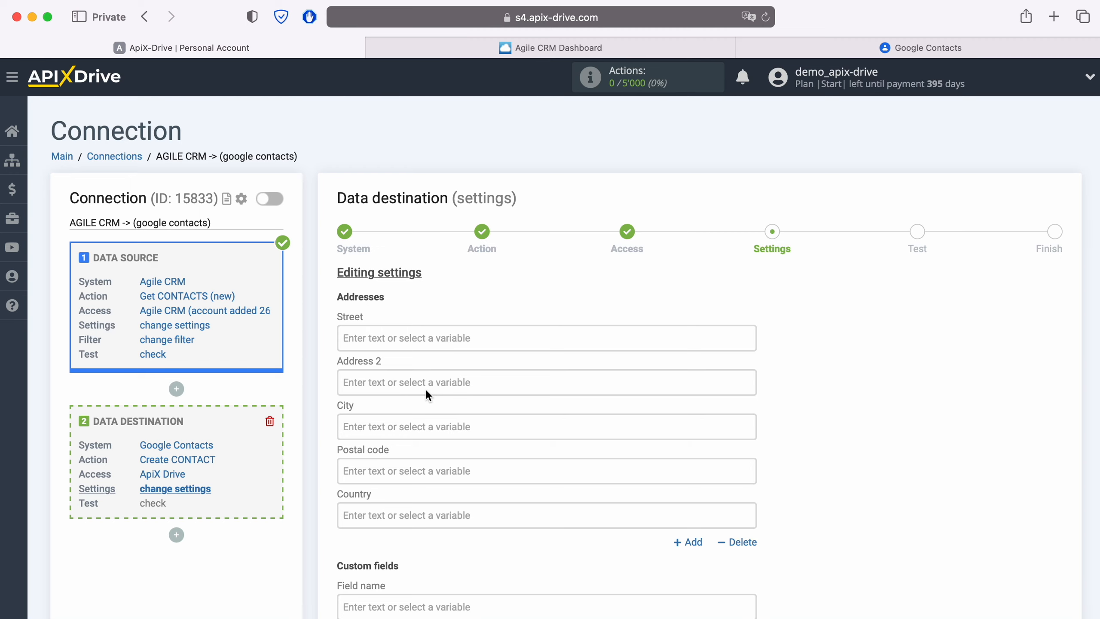
- Map the Agile CRM e-mail value into the Google Contacts E-mail field
{"action": "scroll", "coordinate": [426, 394], "scroll_direction": "down", "scroll_amount": 7}
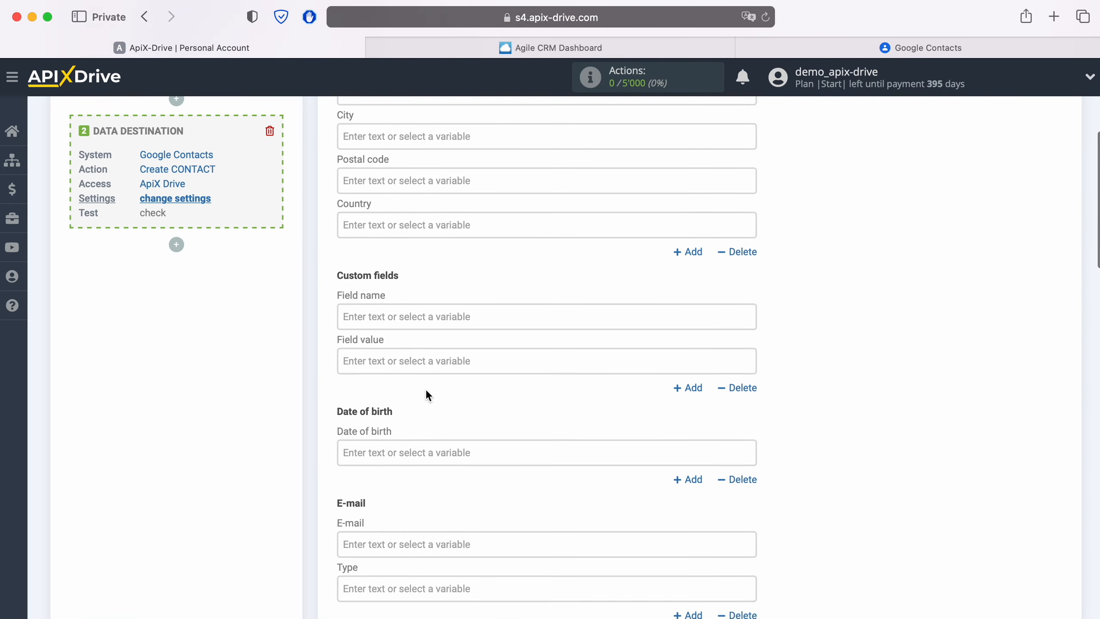
{"action": "scroll", "coordinate": [427, 392], "scroll_direction": "down", "scroll_amount": 2}
{"action": "scroll", "coordinate": [427, 392], "scroll_direction": "down", "scroll_amount": 2}
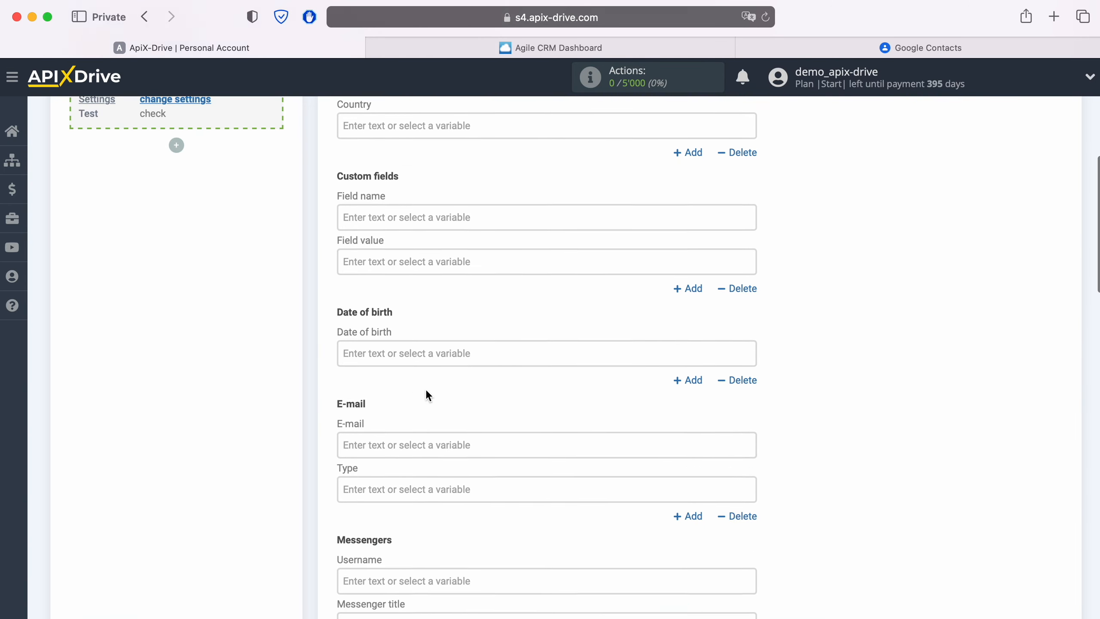
{"action": "scroll", "coordinate": [424, 390], "scroll_direction": "down", "scroll_amount": 2}
{"action": "left_click", "coordinate": [410, 356]}
{"action": "scroll", "coordinate": [411, 356], "scroll_direction": "down", "scroll_amount": 4}
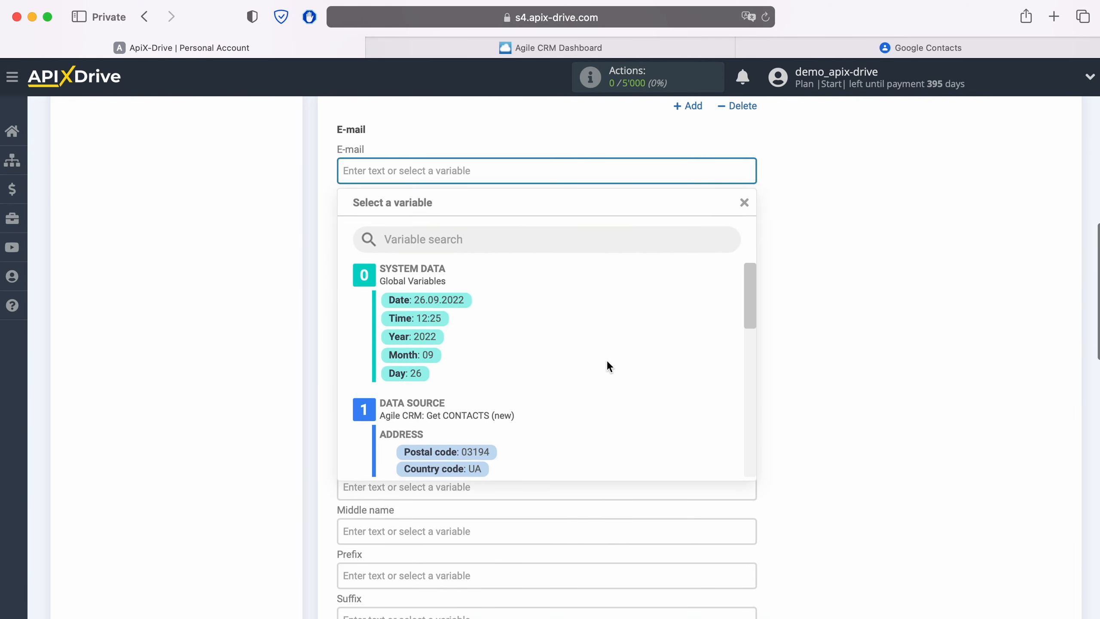
{"action": "scroll", "coordinate": [609, 361], "scroll_direction": "down", "scroll_amount": 5}
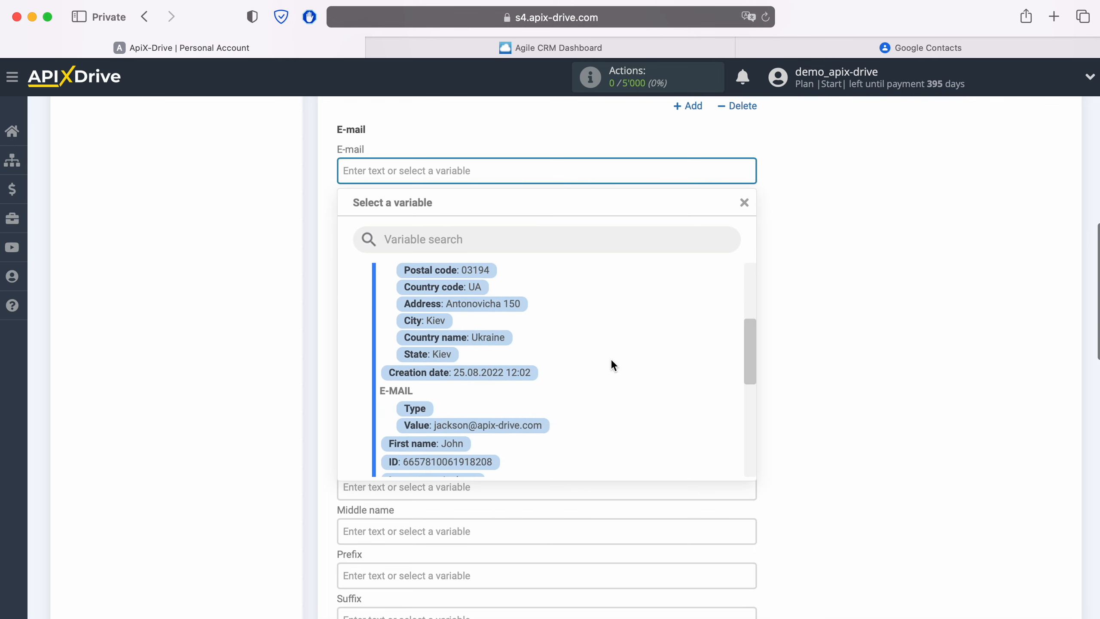
{"action": "scroll", "coordinate": [611, 365], "scroll_direction": "down", "scroll_amount": 1}
{"action": "left_click", "coordinate": [523, 385]}
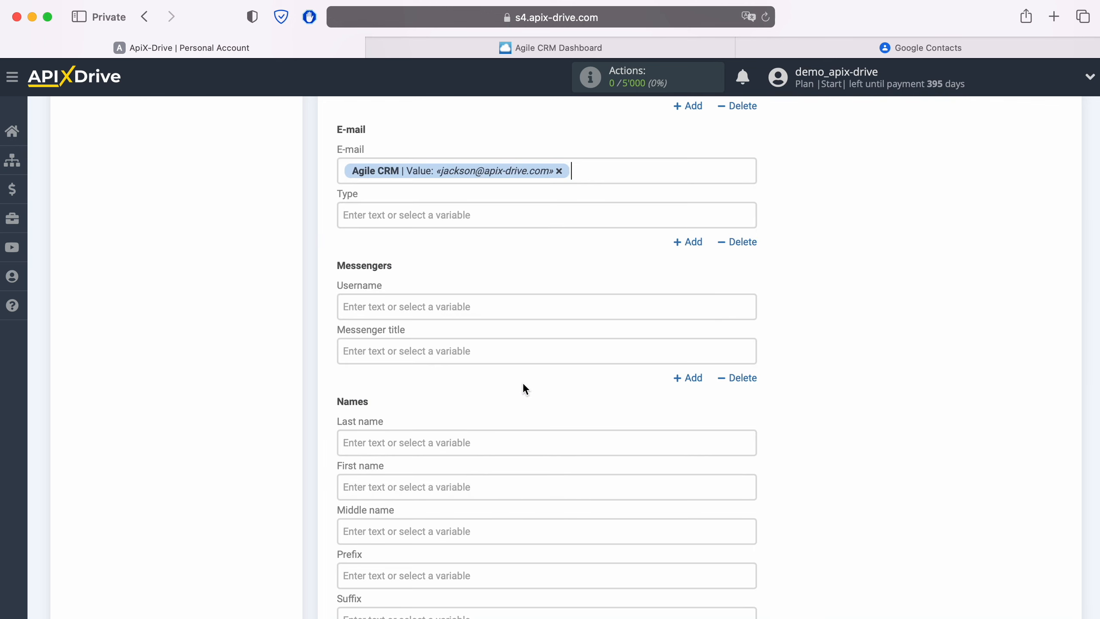
{"action": "scroll", "coordinate": [523, 385], "scroll_direction": "down", "scroll_amount": 3}
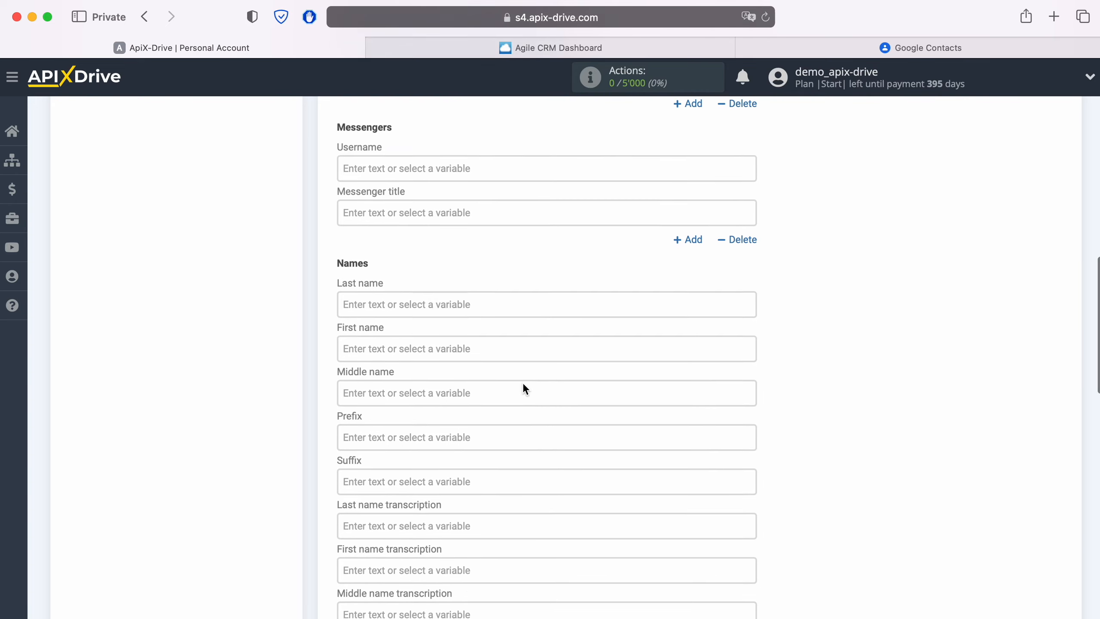
- Put the First name variable into Last name and the Last name variable into First name
{"action": "left_click", "coordinate": [475, 297]}
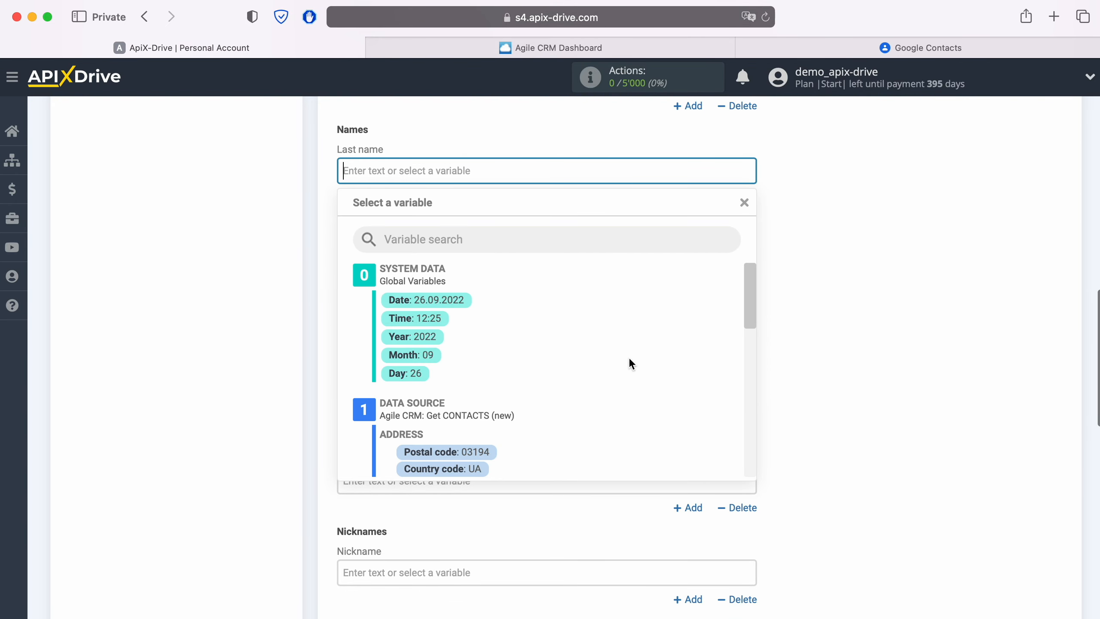
{"action": "scroll", "coordinate": [630, 360], "scroll_direction": "down", "scroll_amount": 5}
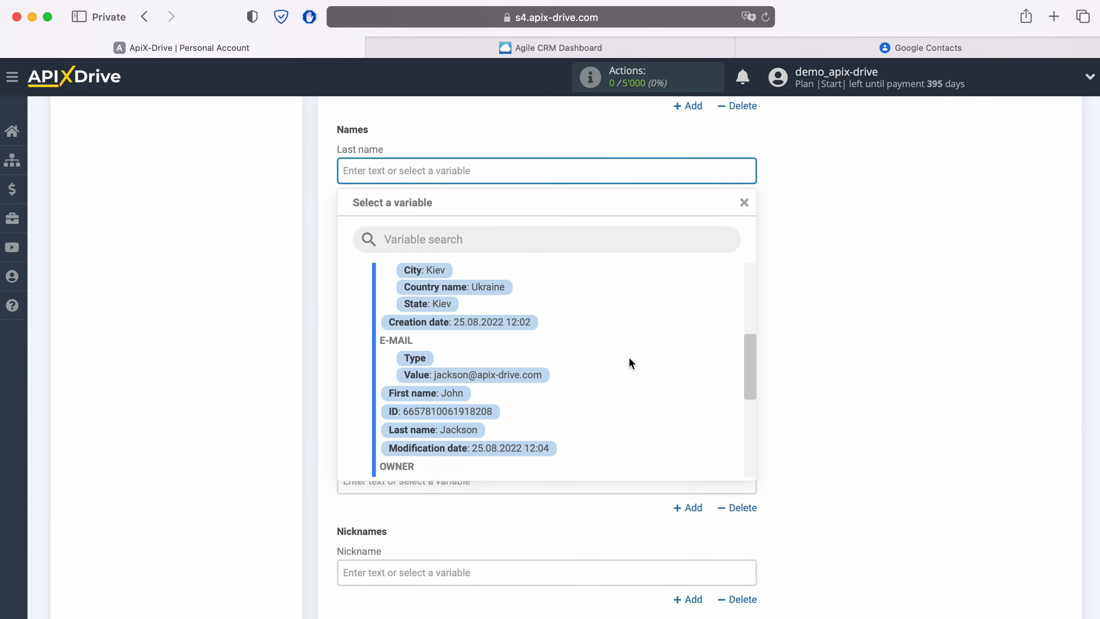
{"action": "left_click", "coordinate": [459, 391]}
{"action": "left_click", "coordinate": [439, 214]}
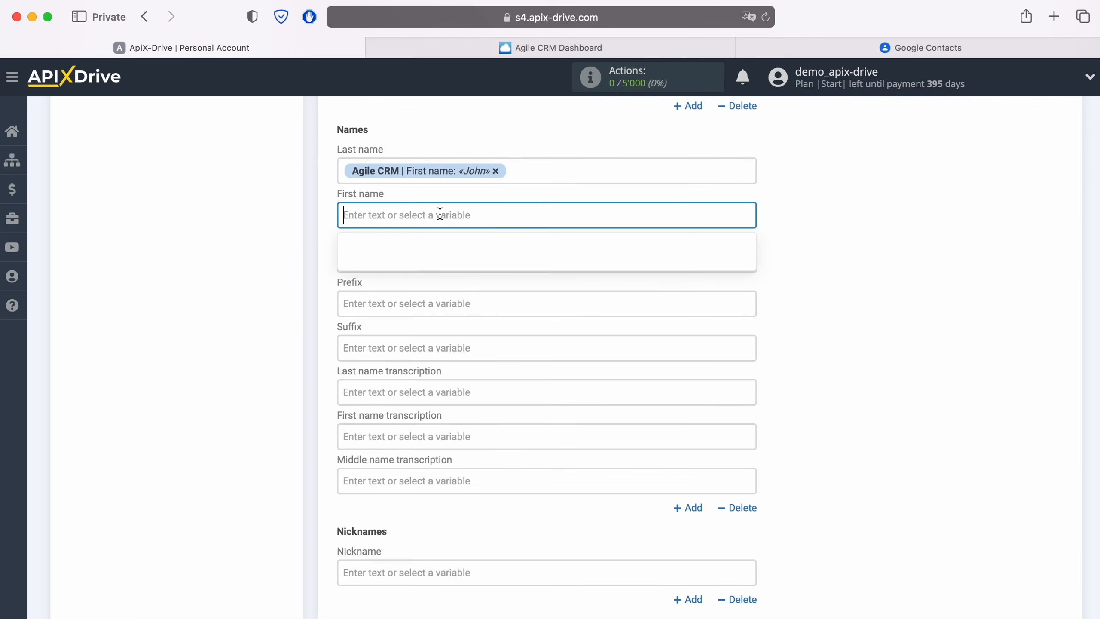
{"action": "scroll", "coordinate": [571, 378], "scroll_direction": "down", "scroll_amount": 2}
{"action": "scroll", "coordinate": [576, 377], "scroll_direction": "down", "scroll_amount": 5}
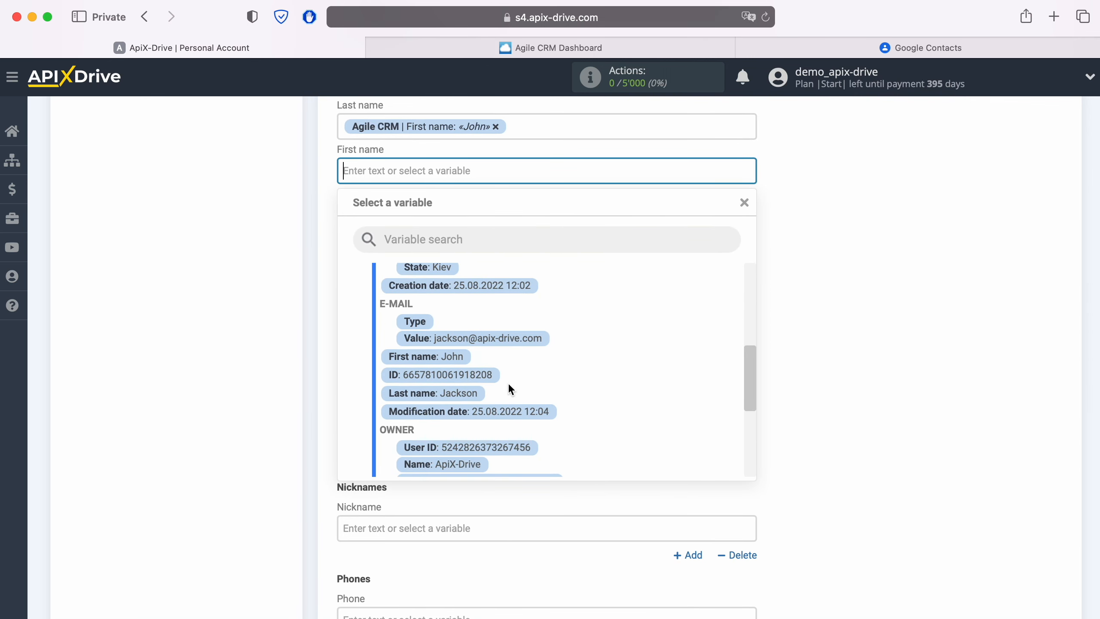
{"action": "left_click", "coordinate": [466, 392]}
- Fill Nickname with the Agile CRM first name followed by the last name
{"action": "scroll", "coordinate": [546, 385], "scroll_direction": "down", "scroll_amount": 5}
{"action": "scroll", "coordinate": [559, 383], "scroll_direction": "down", "scroll_amount": 3}
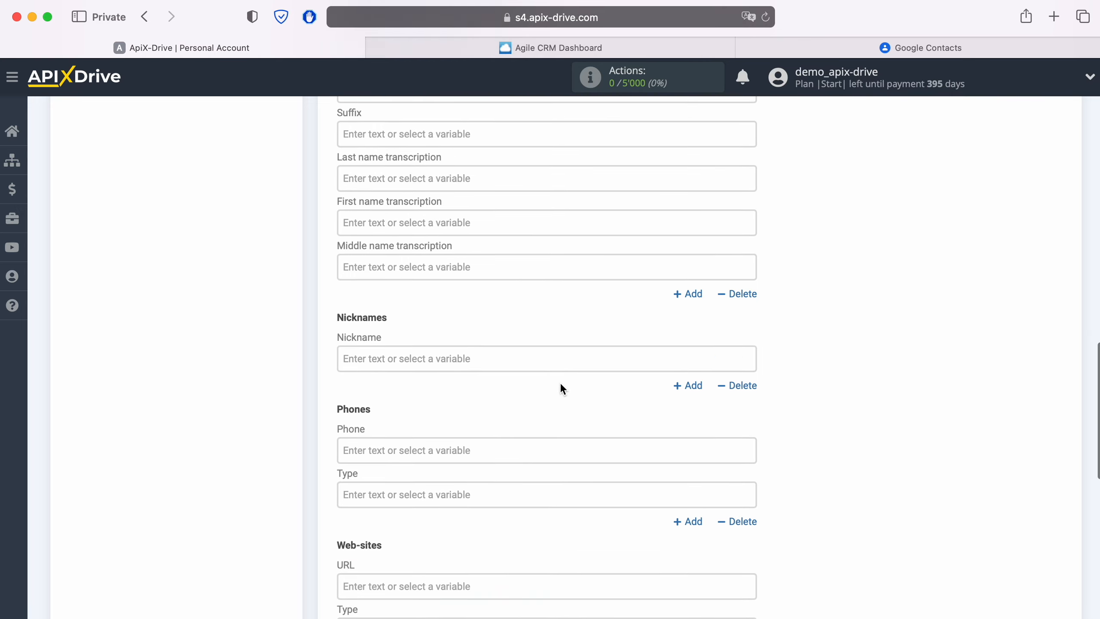
{"action": "scroll", "coordinate": [560, 383], "scroll_direction": "down", "scroll_amount": 2}
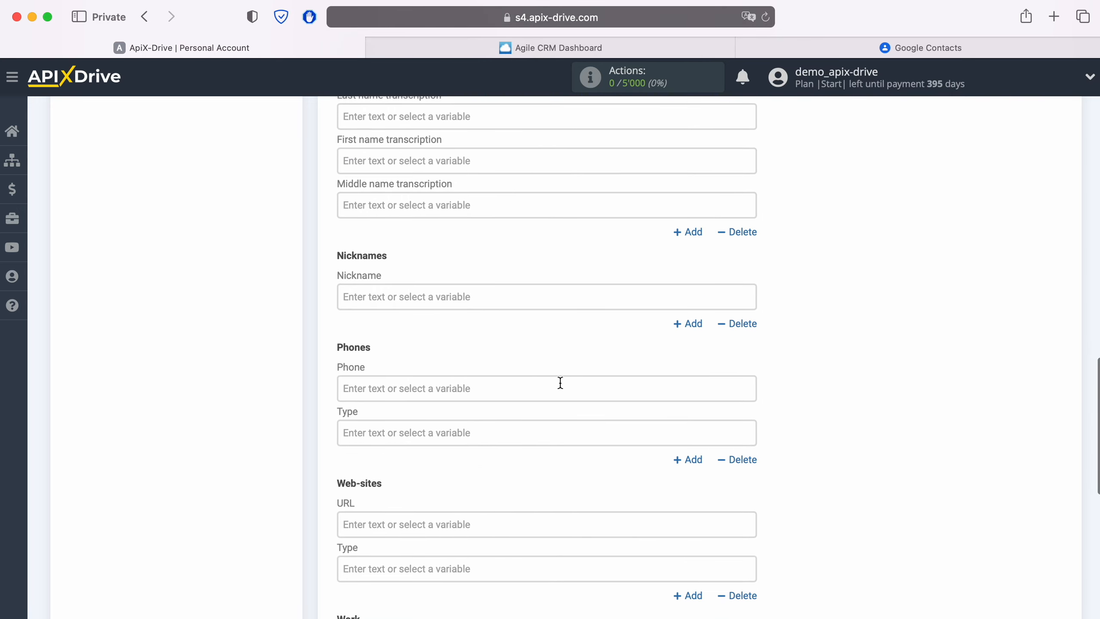
{"action": "left_click", "coordinate": [415, 299]}
{"action": "scroll", "coordinate": [575, 351], "scroll_direction": "down", "scroll_amount": 3}
{"action": "scroll", "coordinate": [580, 347], "scroll_direction": "down", "scroll_amount": 5}
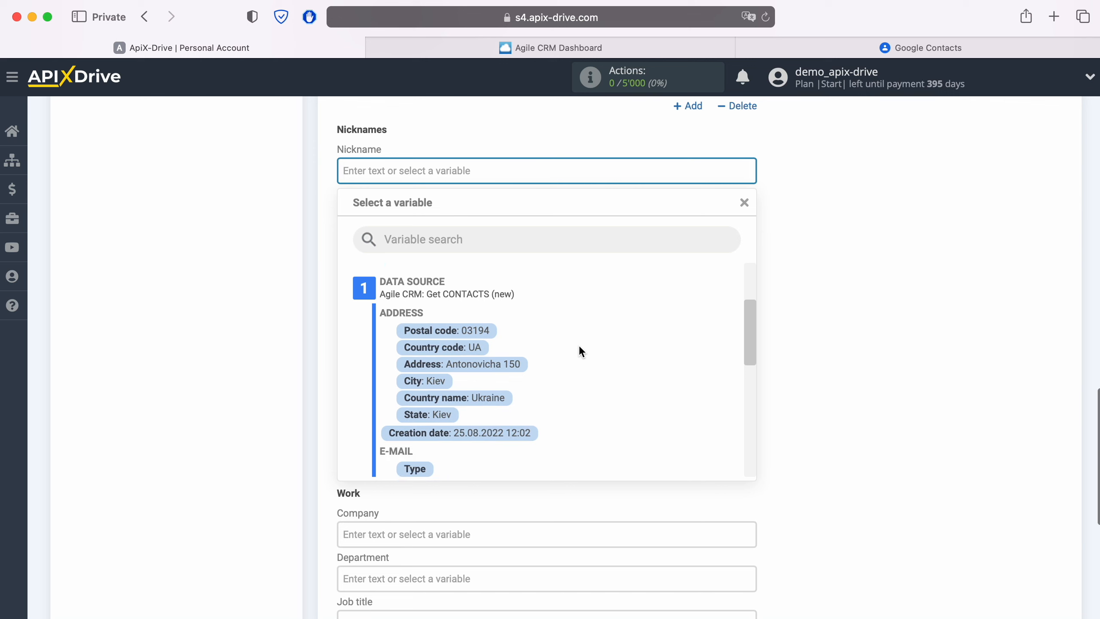
{"action": "left_click", "coordinate": [446, 408]}
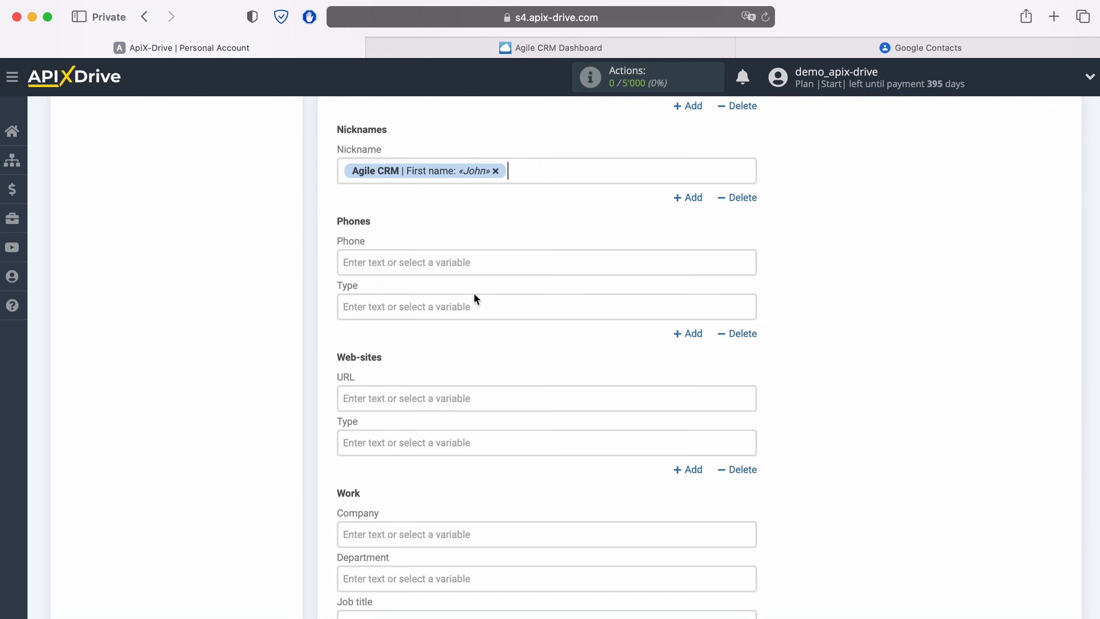
{"action": "left_click", "coordinate": [546, 179]}
{"action": "scroll", "coordinate": [571, 326], "scroll_direction": "down", "scroll_amount": 2}
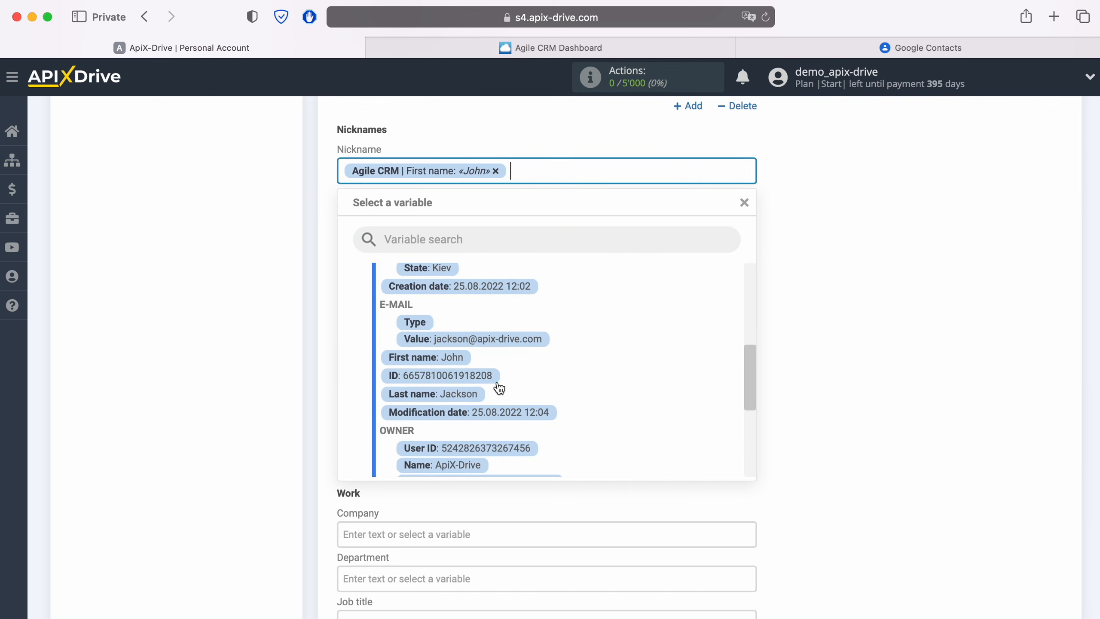
{"action": "left_click", "coordinate": [464, 395]}
{"action": "left_click", "coordinate": [448, 263]}
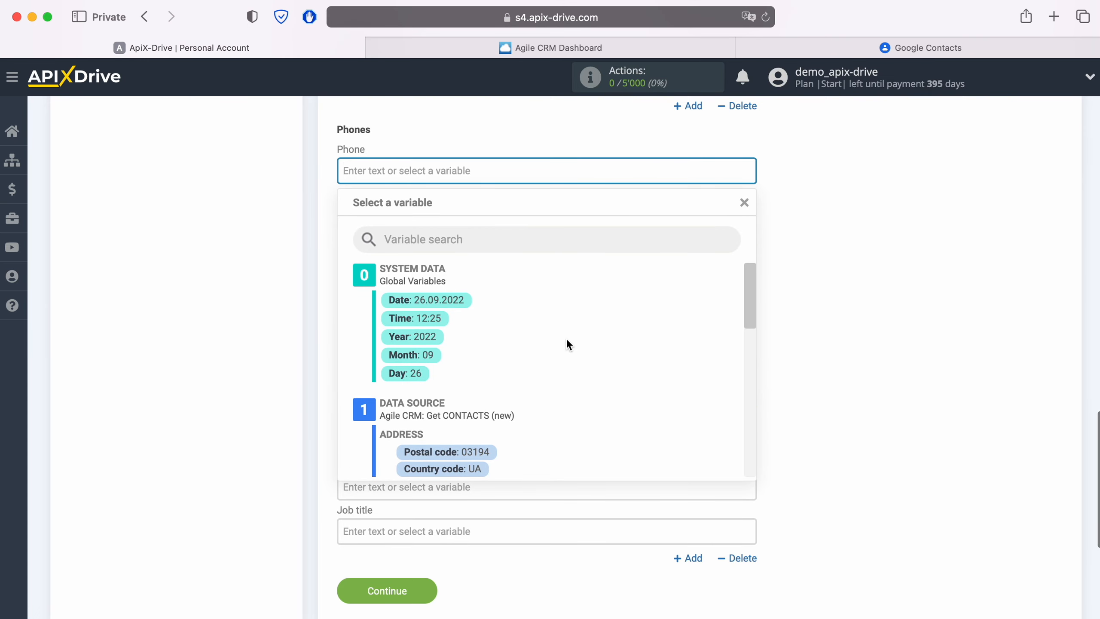
- Map the Agile CRM PHONE value into Phone, set Job title to 'New CONTACT from AgileCRM', and continue
{"action": "scroll", "coordinate": [580, 337], "scroll_direction": "down", "scroll_amount": 3}
{"action": "scroll", "coordinate": [592, 338], "scroll_direction": "down", "scroll_amount": 5}
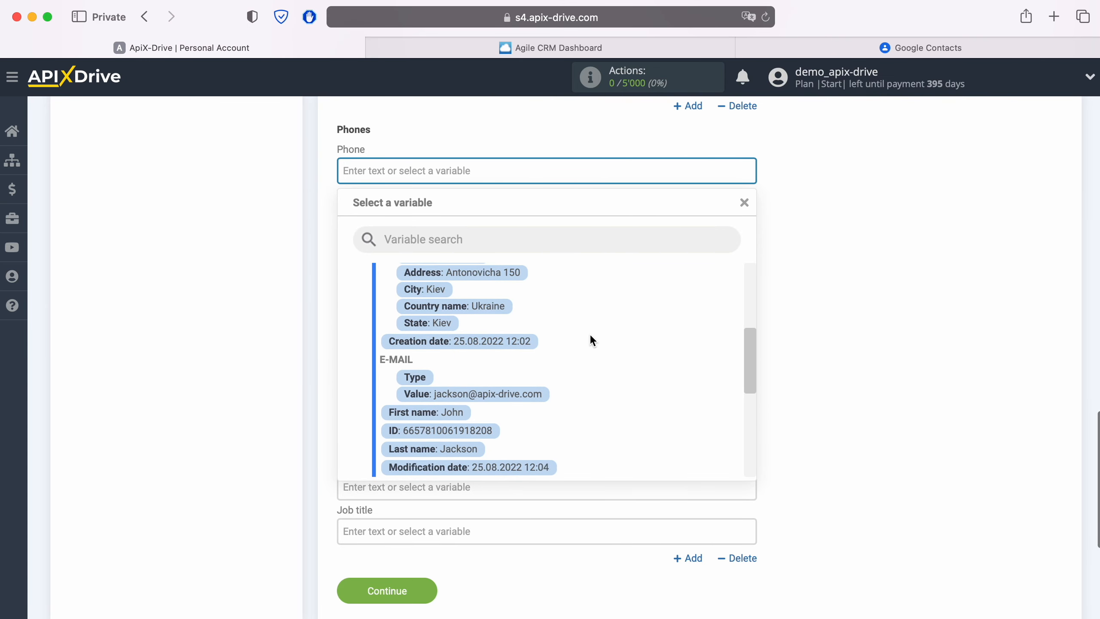
{"action": "scroll", "coordinate": [591, 338], "scroll_direction": "down", "scroll_amount": 3}
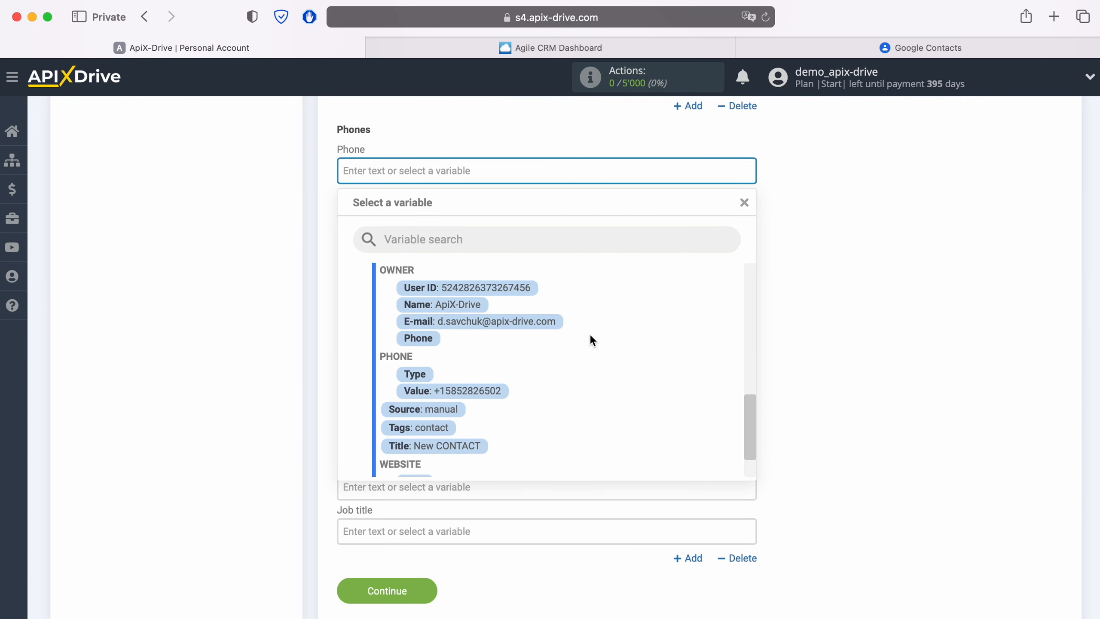
{"action": "left_click", "coordinate": [488, 389]}
{"action": "left_click", "coordinate": [426, 531]}
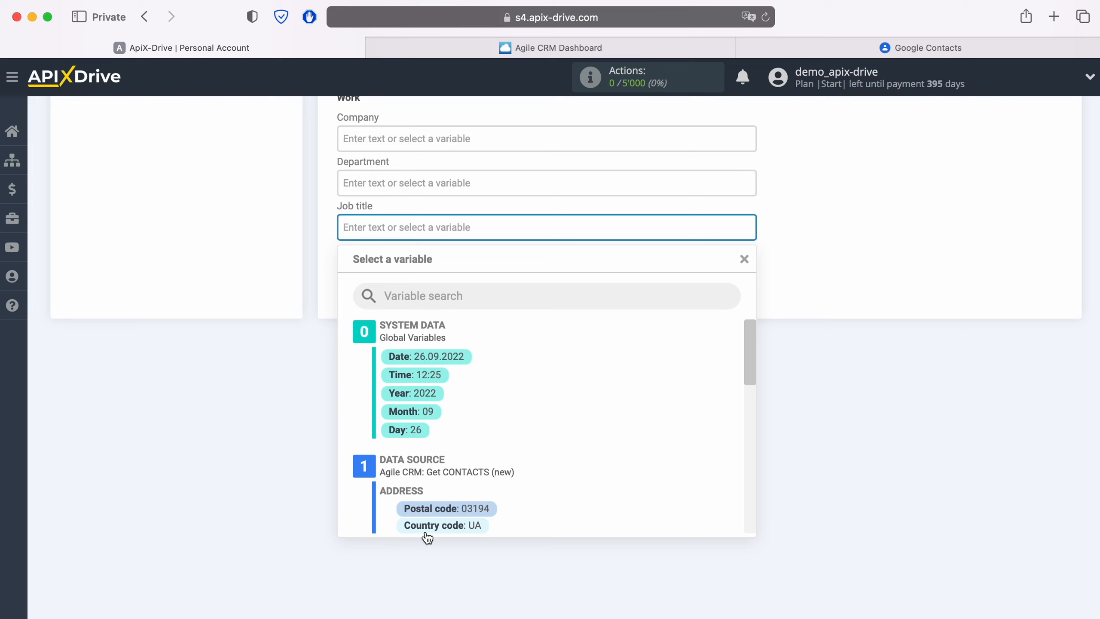
{"action": "type", "text": "New CONTACT"}
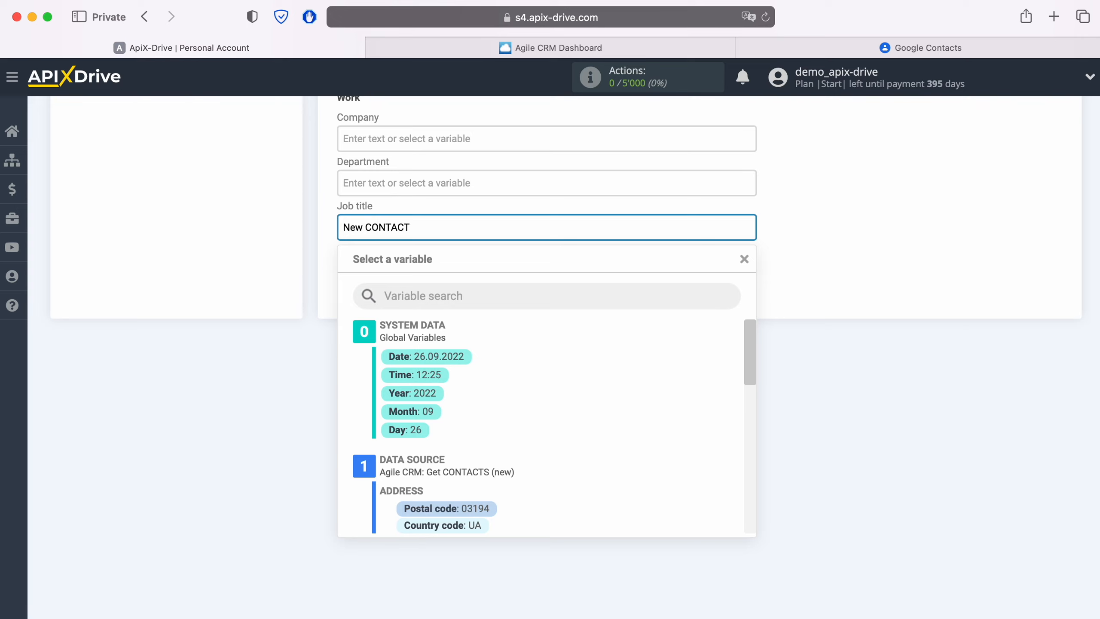
{"action": "type", "text": " from AgileCRM"}
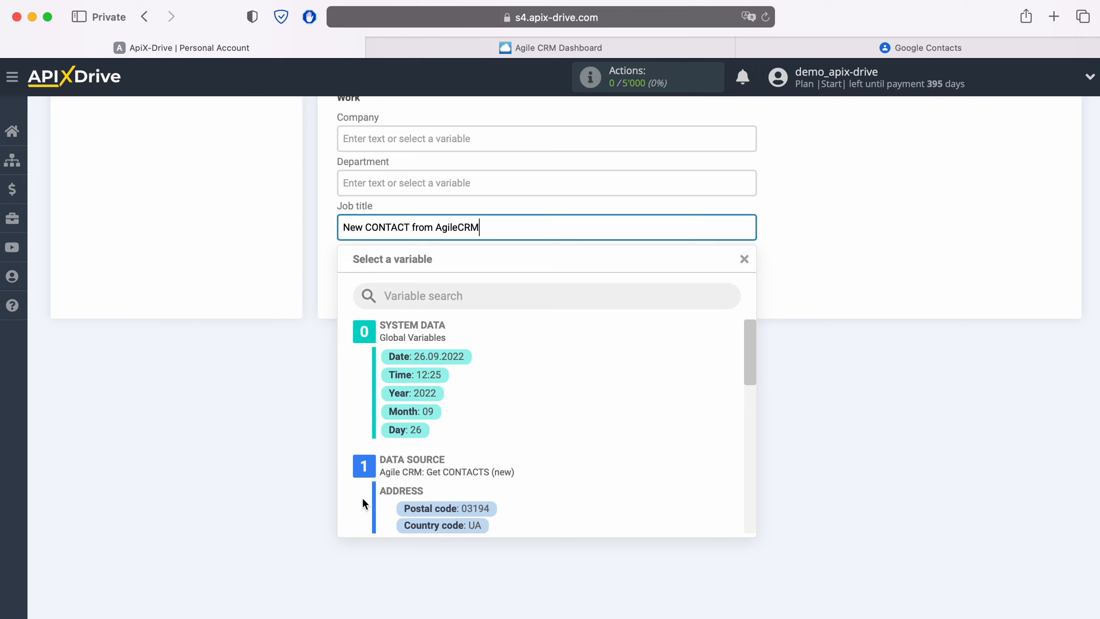
{"action": "left_click", "coordinate": [281, 304]}
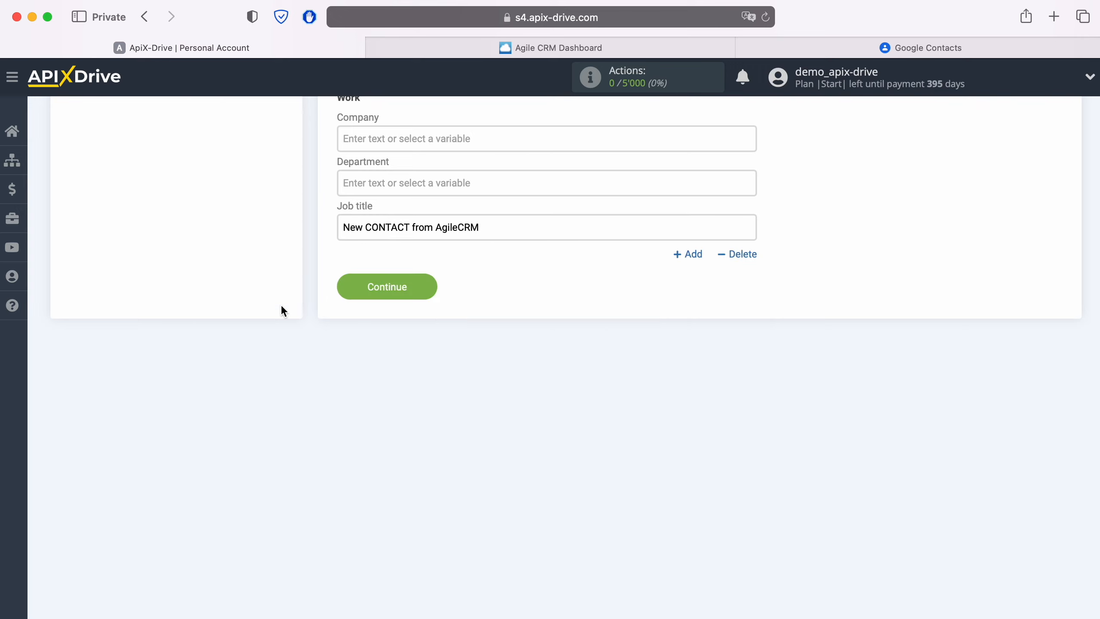
{"action": "left_click", "coordinate": [402, 292]}
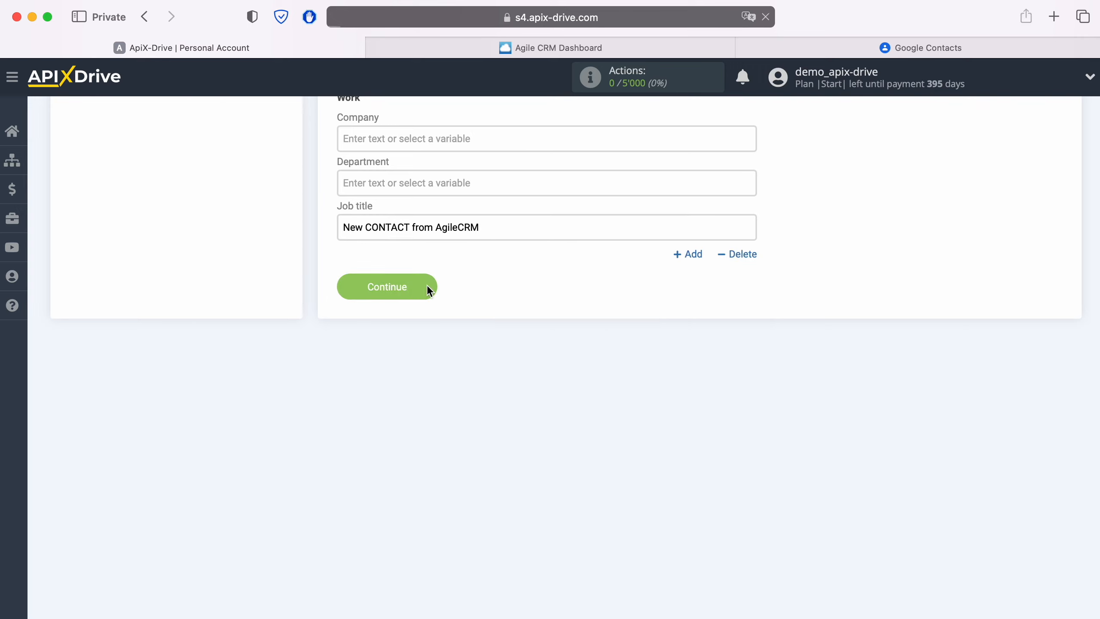
- Send the sample Agile CRM contact to Google Contacts as test data
{"action": "scroll", "coordinate": [537, 388], "scroll_direction": "down", "scroll_amount": 5}
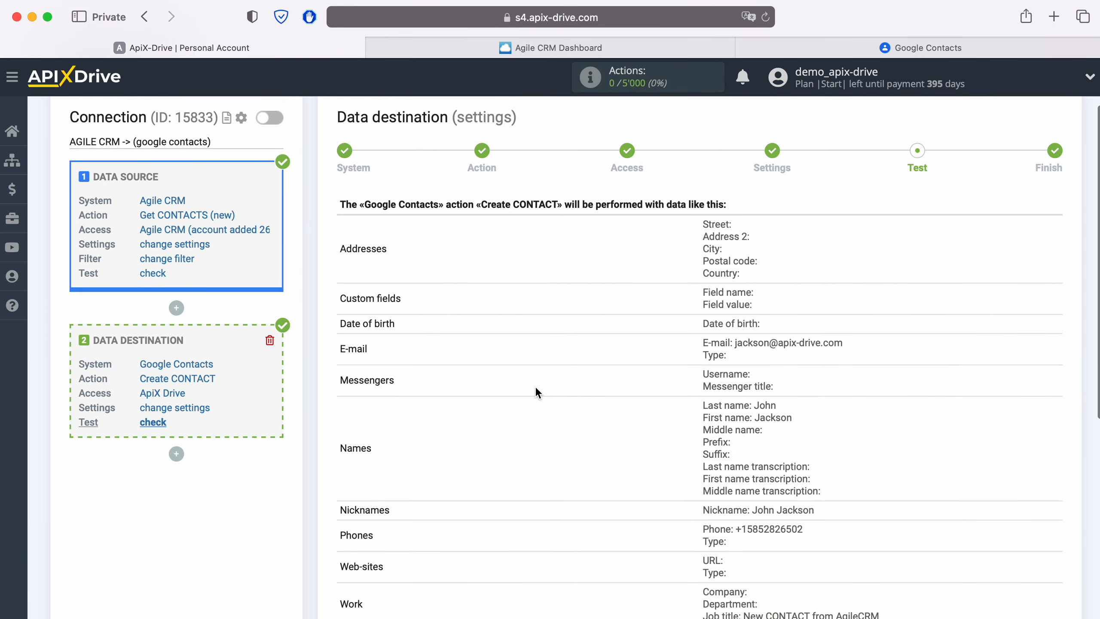
{"action": "scroll", "coordinate": [536, 388], "scroll_direction": "down", "scroll_amount": 2}
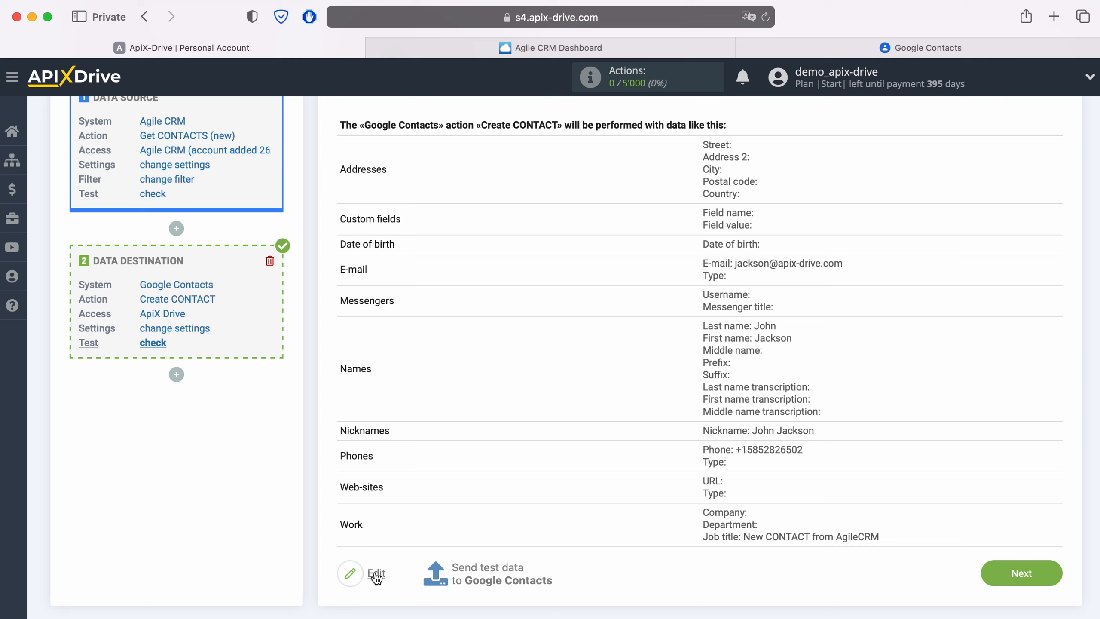
{"action": "left_click", "coordinate": [484, 571]}
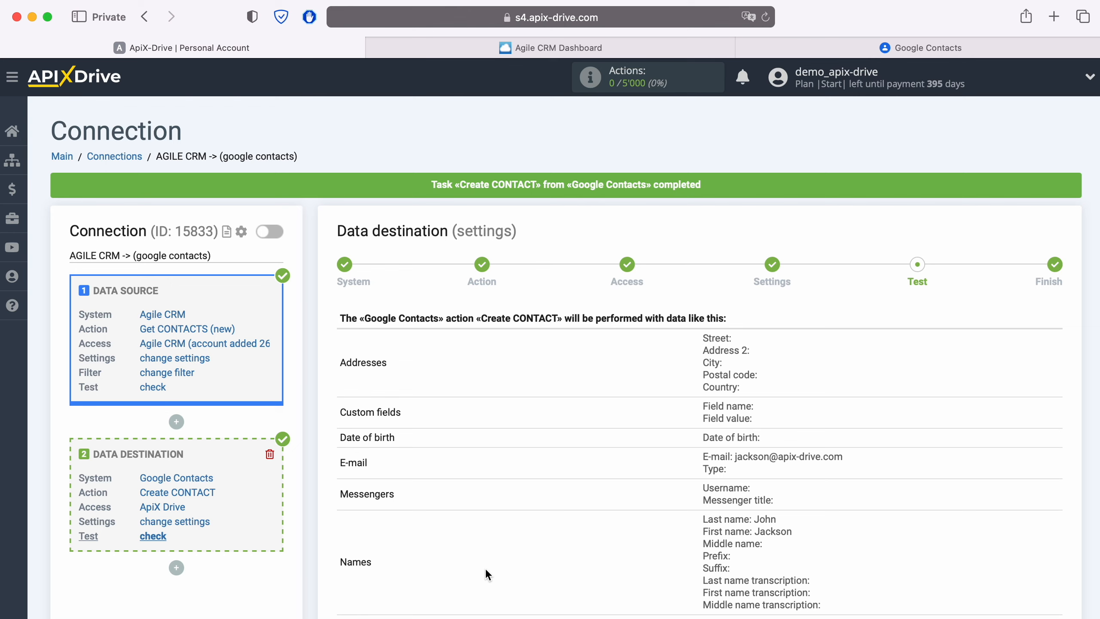
- Refresh Google Contacts, open the new 'New CONTACT from AgileCRM' contact, then return to ApiX-Drive
{"action": "left_click", "coordinate": [886, 48]}
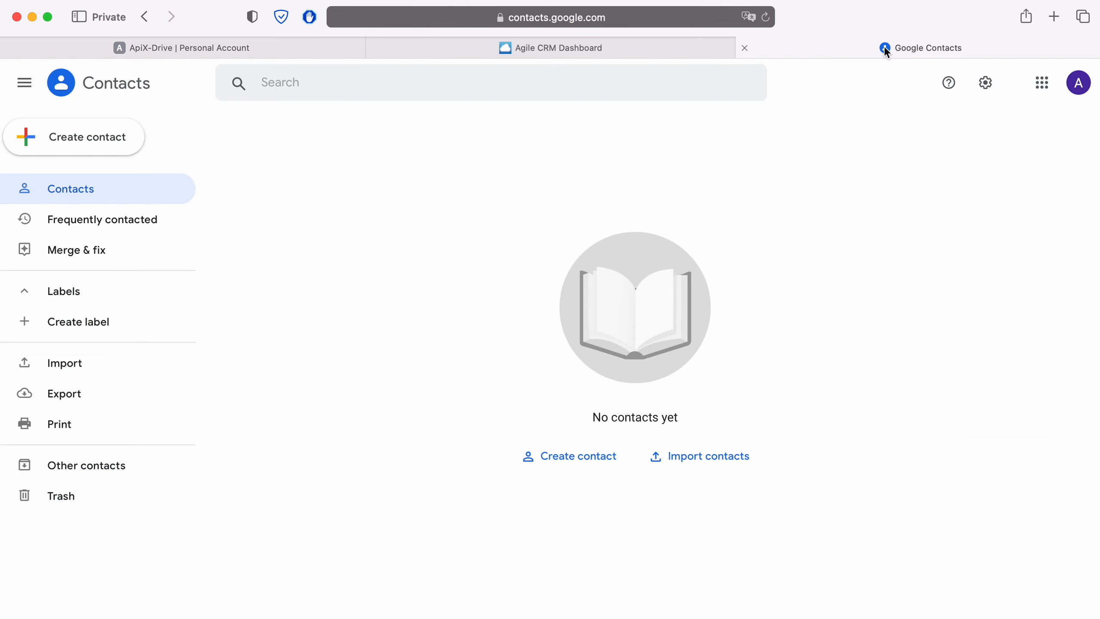
{"action": "left_click", "coordinate": [765, 19]}
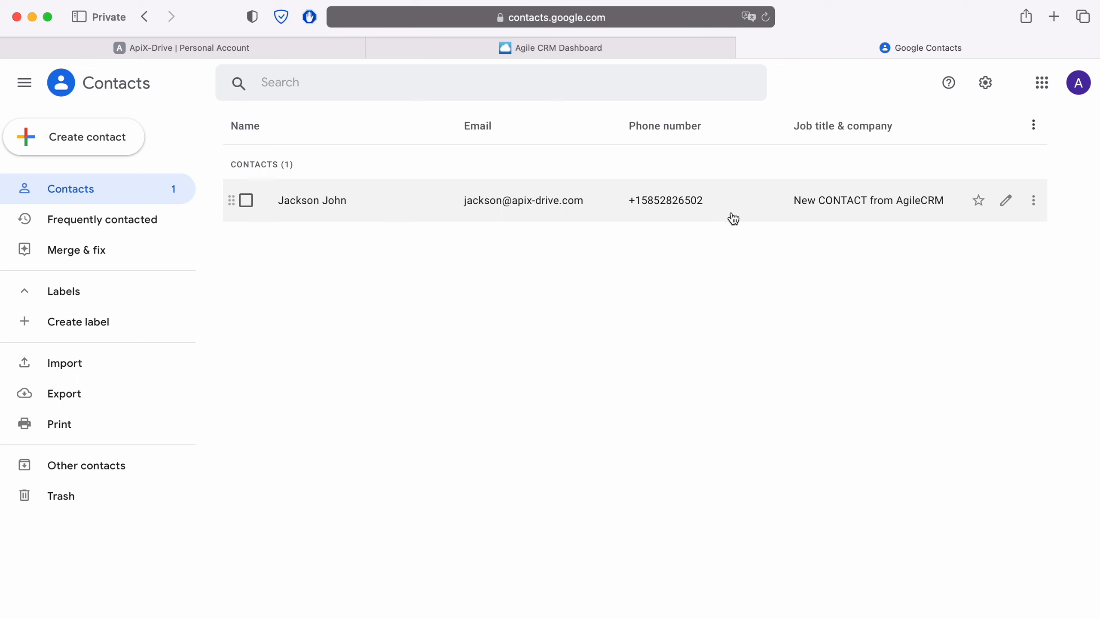
{"action": "left_click", "coordinate": [322, 209]}
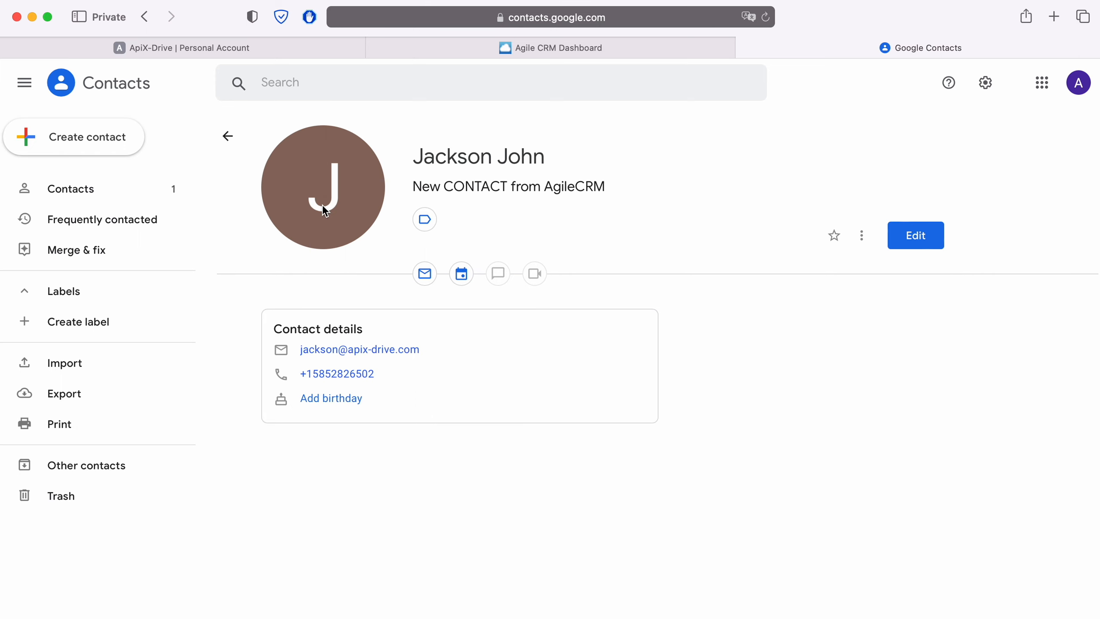
{"action": "left_click", "coordinate": [229, 48]}
{"action": "scroll", "coordinate": [906, 385], "scroll_direction": "down", "scroll_amount": 2}
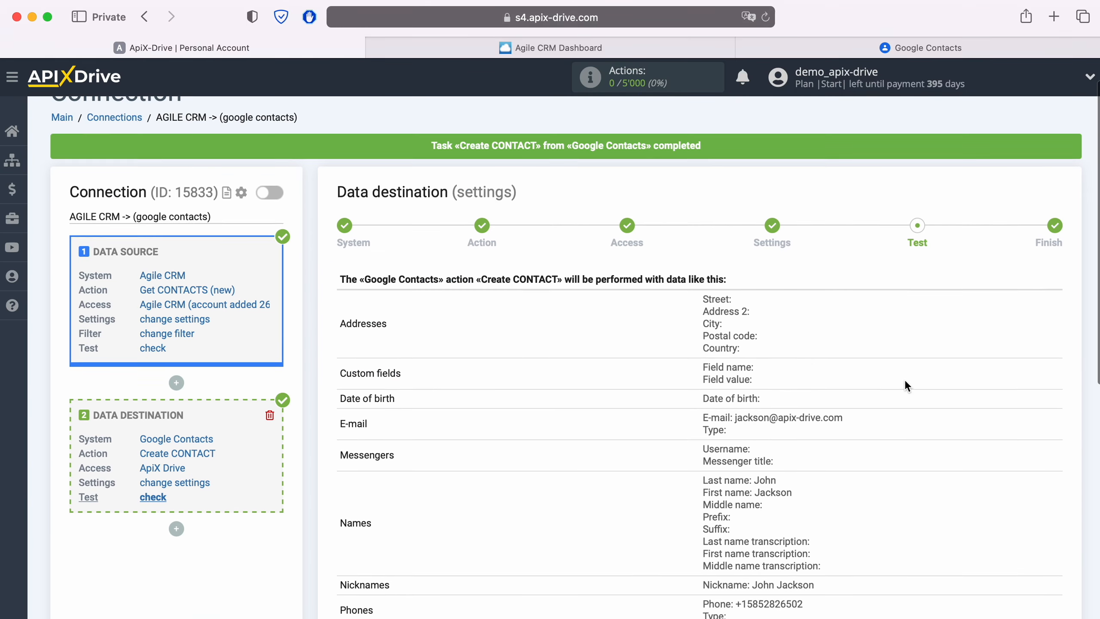
- Finish the connection setup and enable auto-update
{"action": "scroll", "coordinate": [905, 382], "scroll_direction": "down", "scroll_amount": 3}
{"action": "left_click", "coordinate": [1052, 570]}
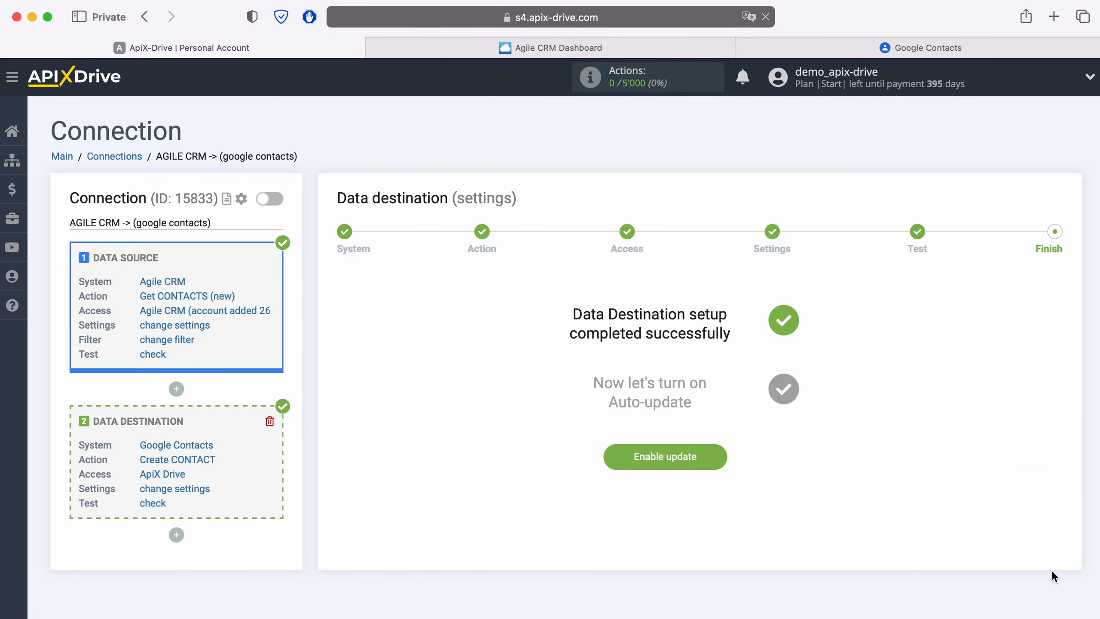
{"action": "left_click", "coordinate": [717, 452]}
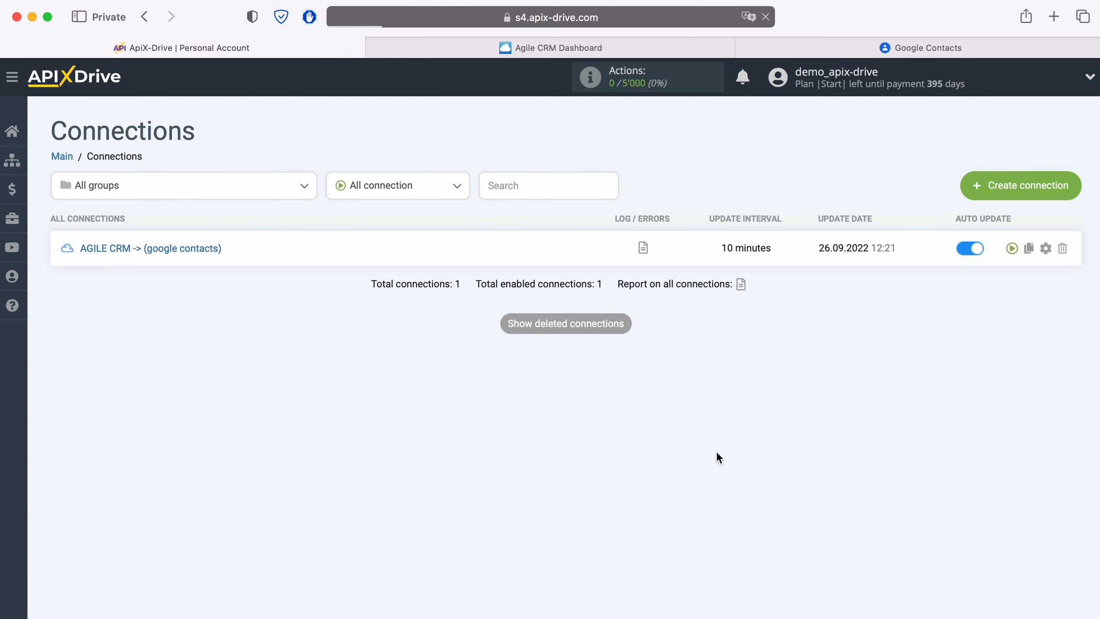
- Change the connection's update interval to 5 minutes
{"action": "left_click", "coordinate": [1044, 249]}
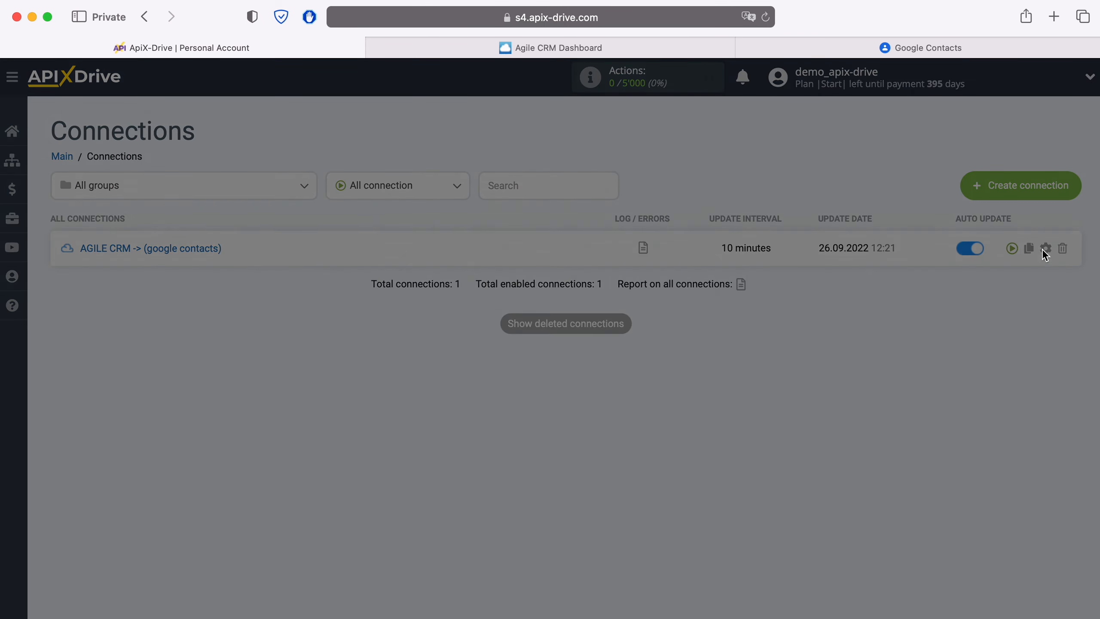
{"action": "left_click", "coordinate": [529, 362]}
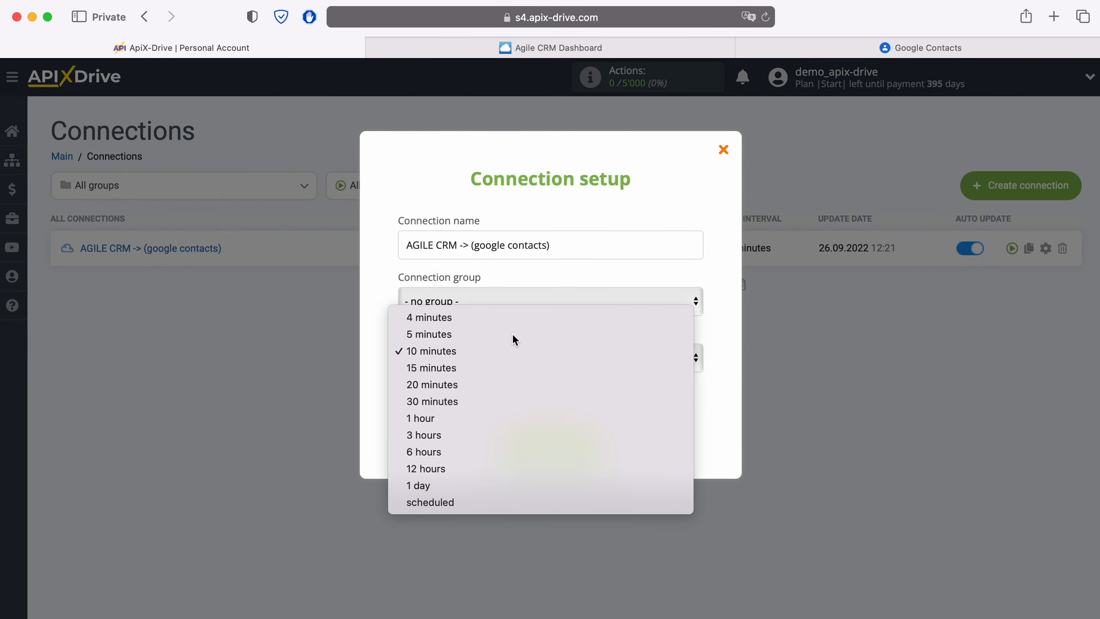
{"action": "left_click", "coordinate": [512, 334]}
{"action": "left_click", "coordinate": [592, 450]}
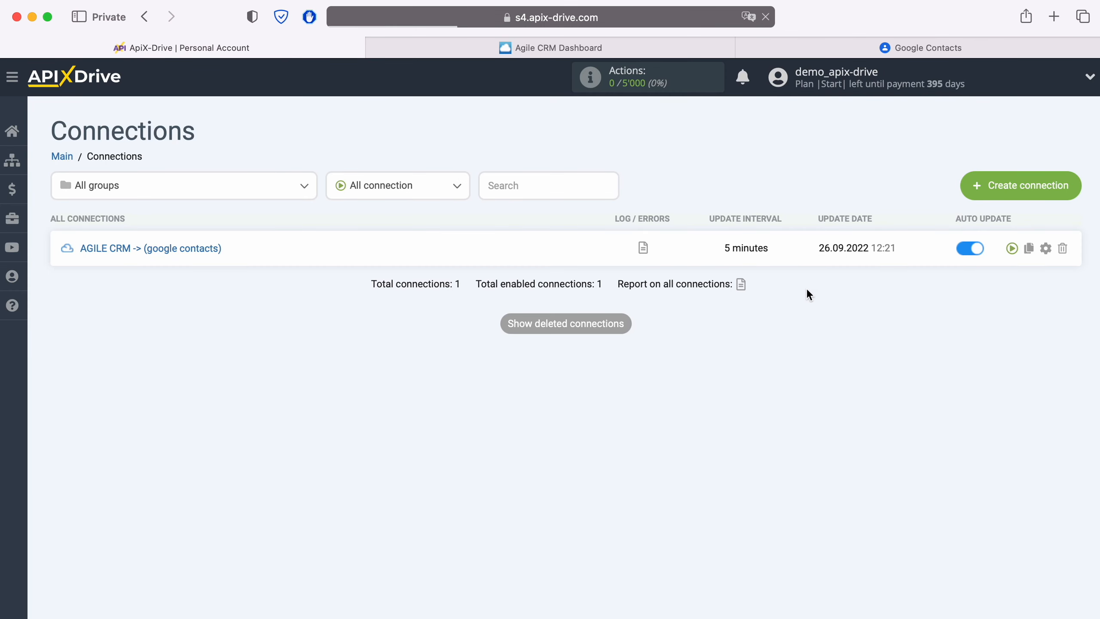